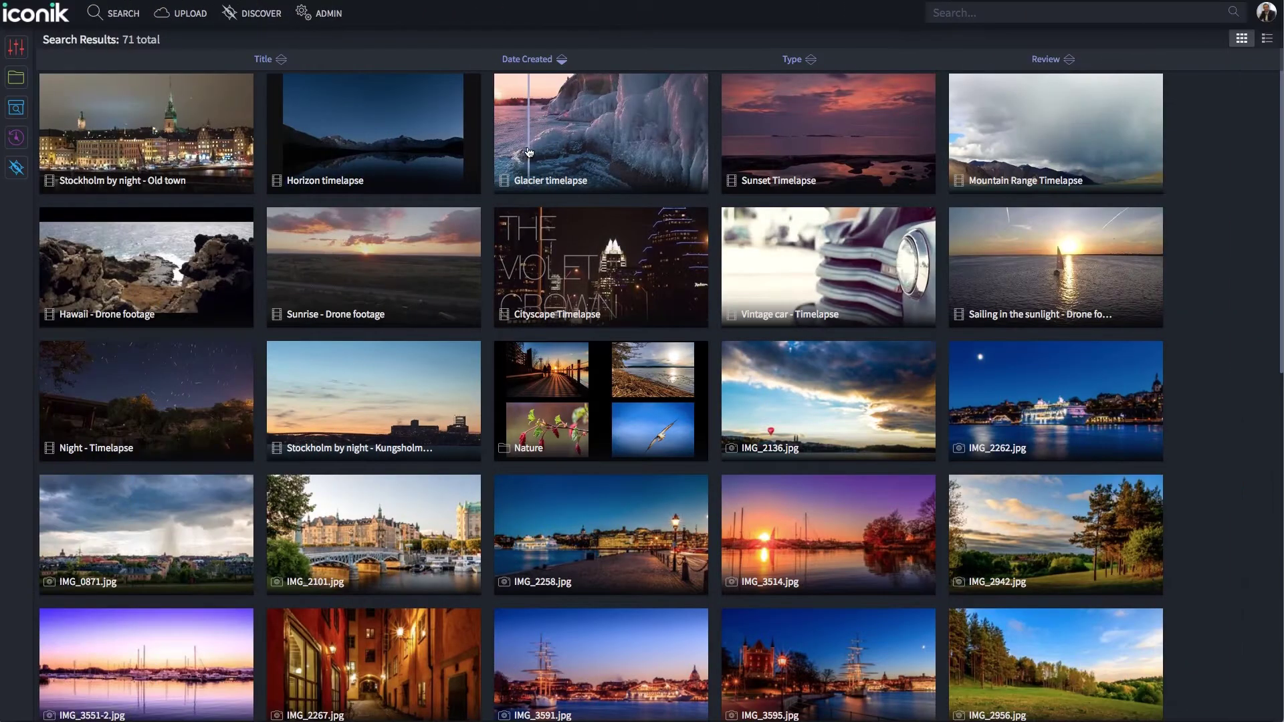
- Open the results of the 'sync to iconik' saved search
scroll(672, 154, down, 3)
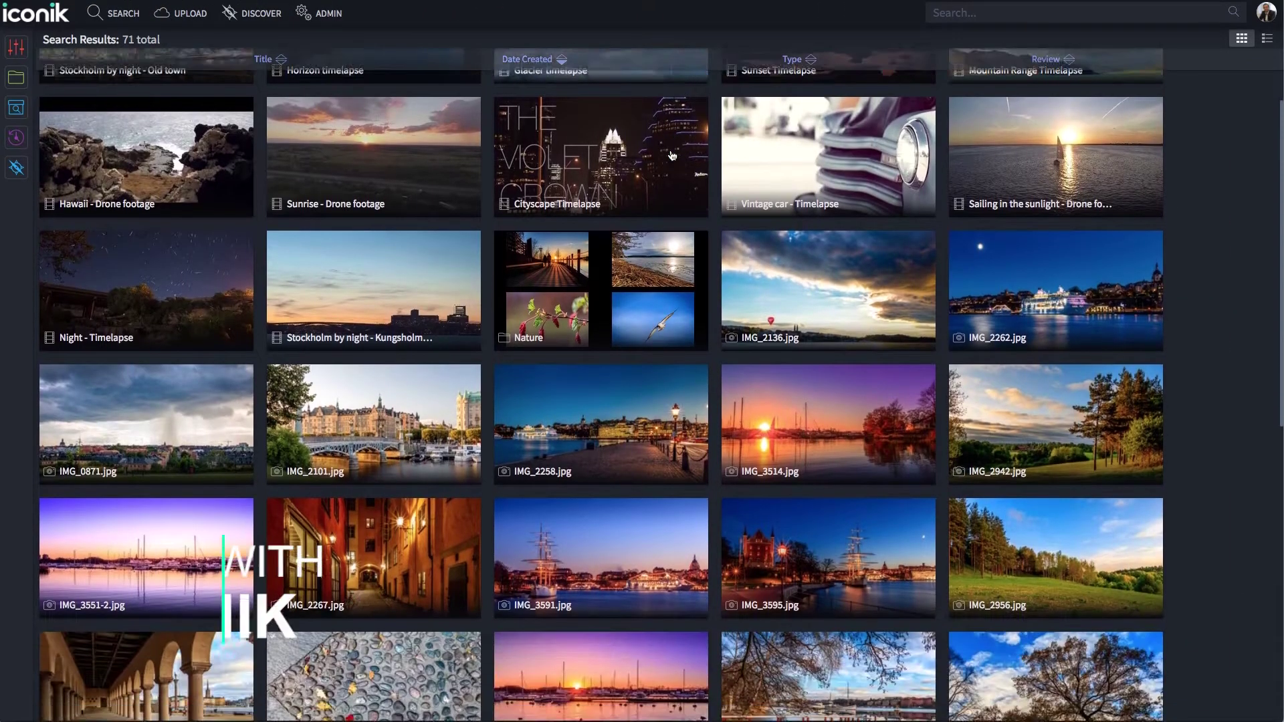
scroll(672, 154, down, 8)
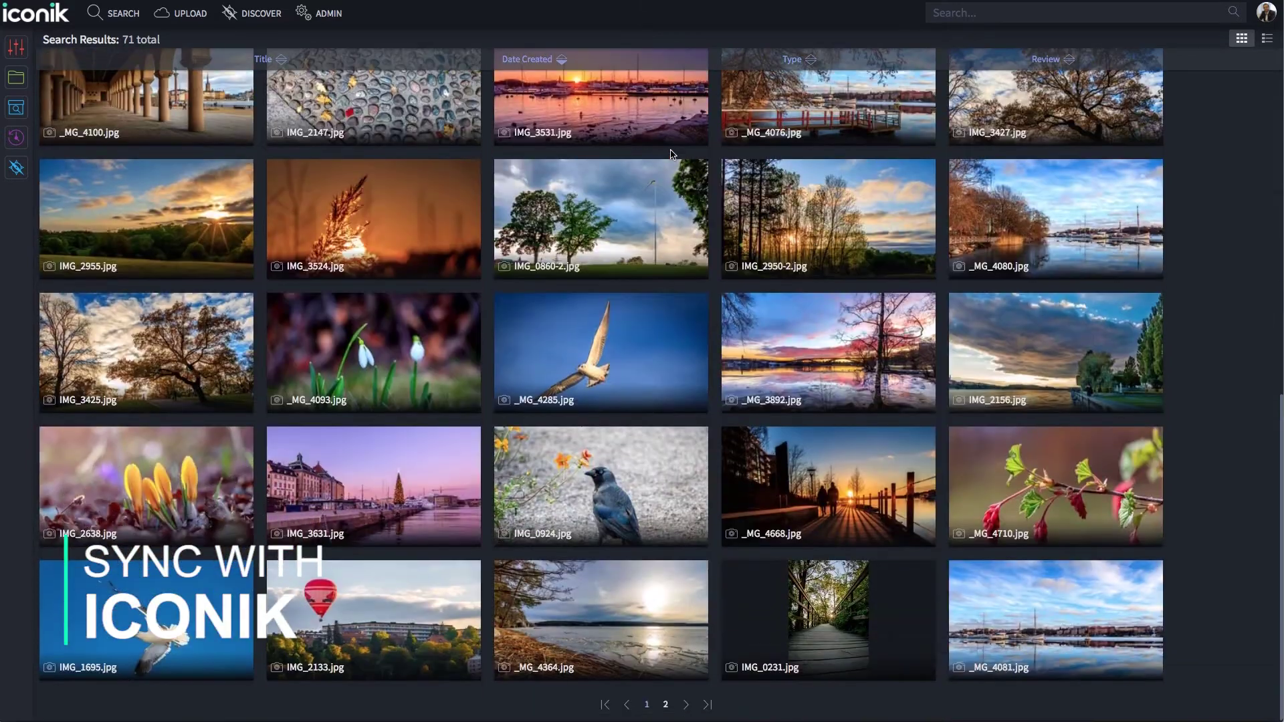
scroll(672, 154, up, 11)
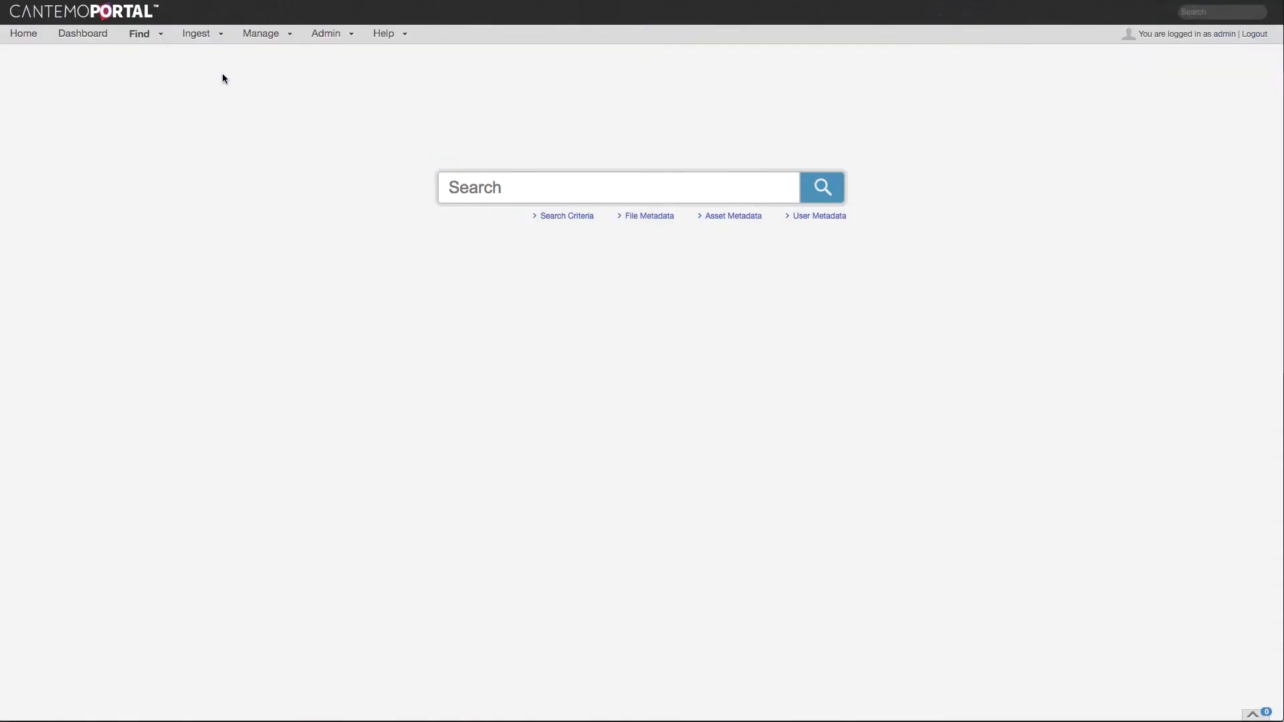
mouse_move(161, 37)
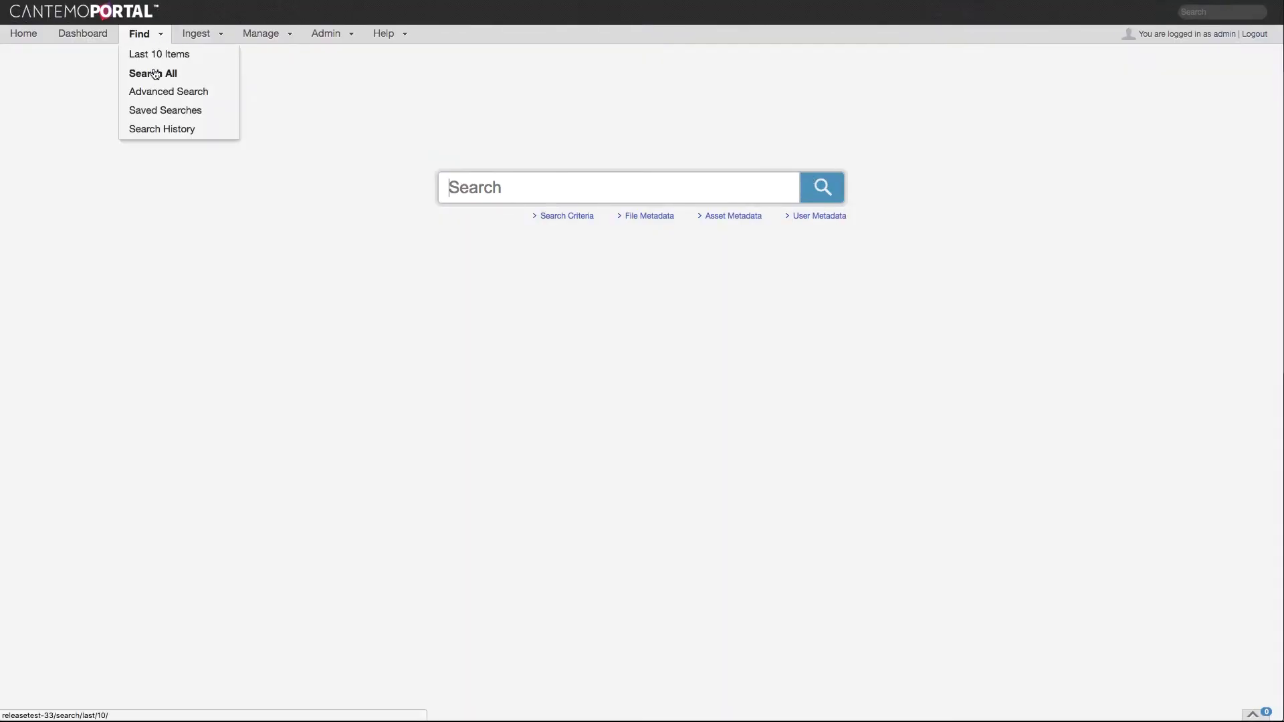
click(156, 112)
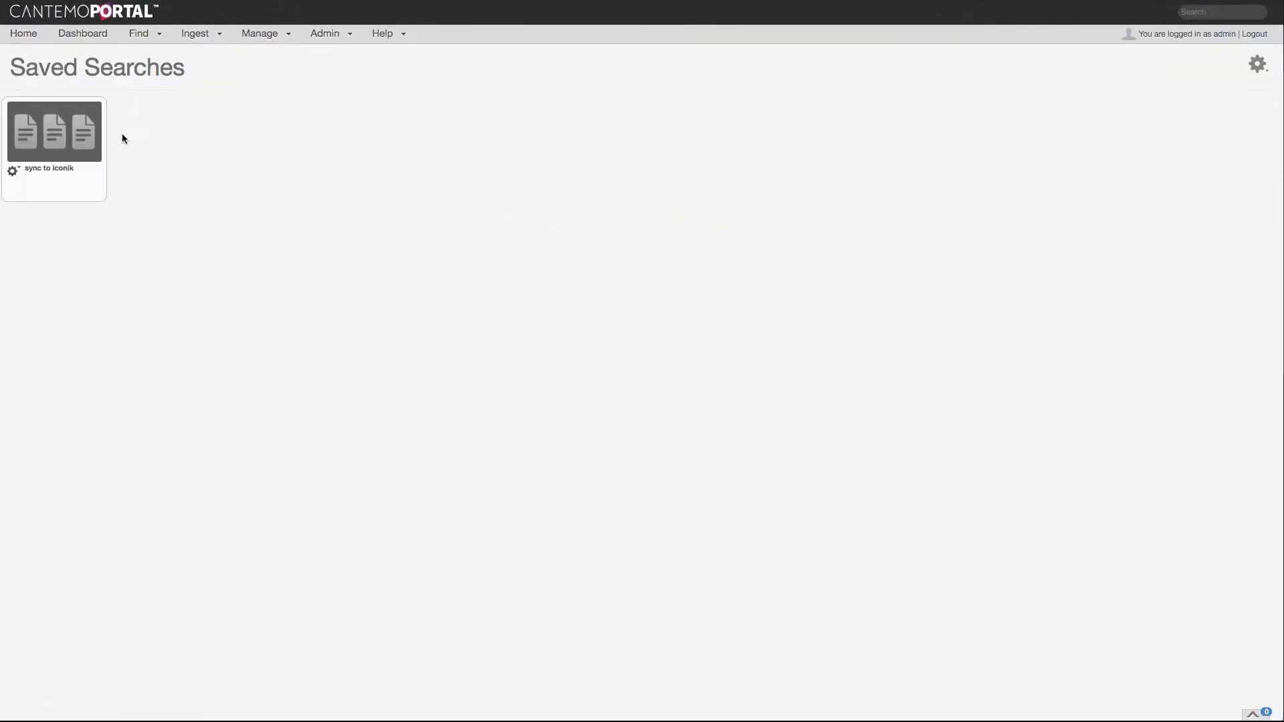
click(58, 170)
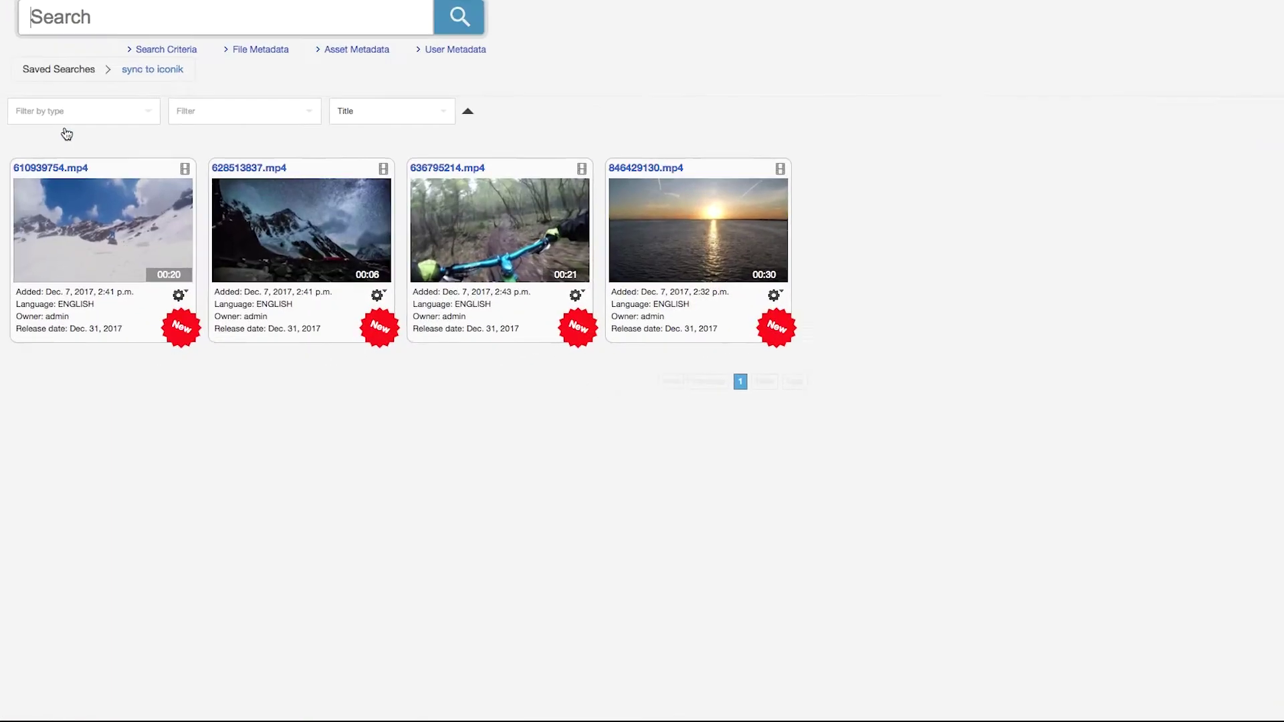
- Create and deploy an automatic rule 'Sync to iconik' that uploads proxy and thumbnail to iconik
click(1260, 65)
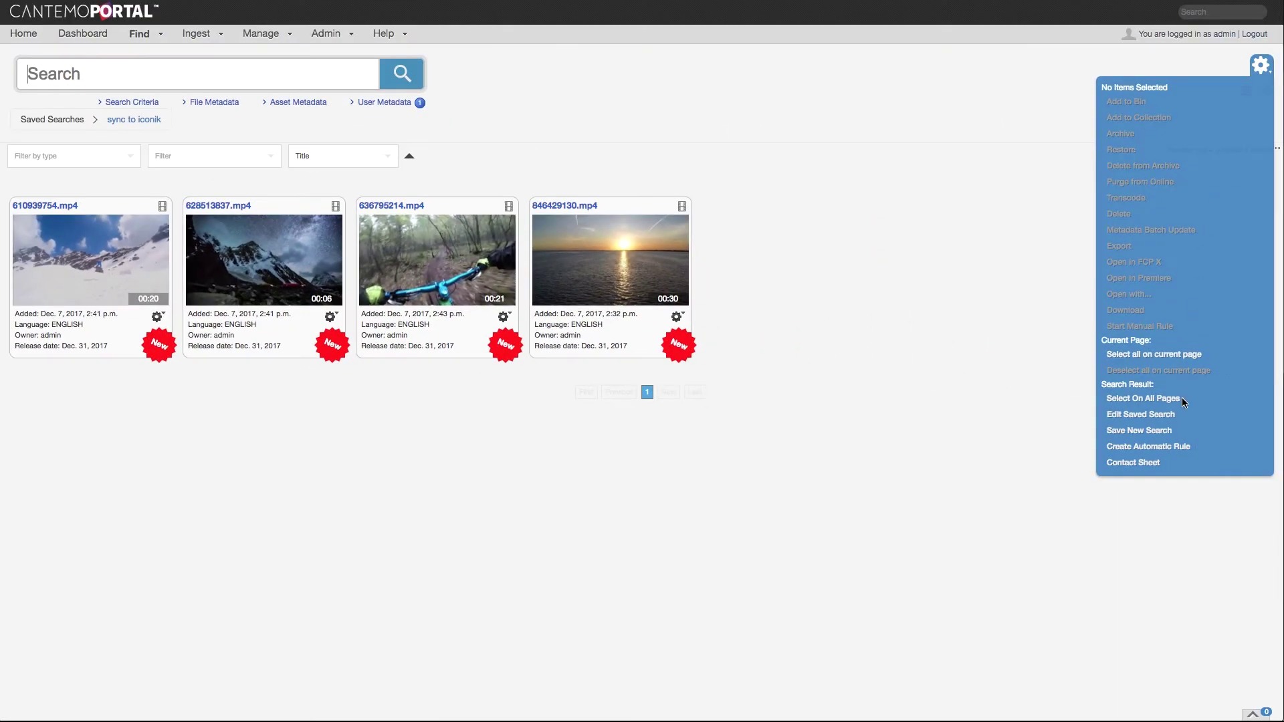
click(1175, 446)
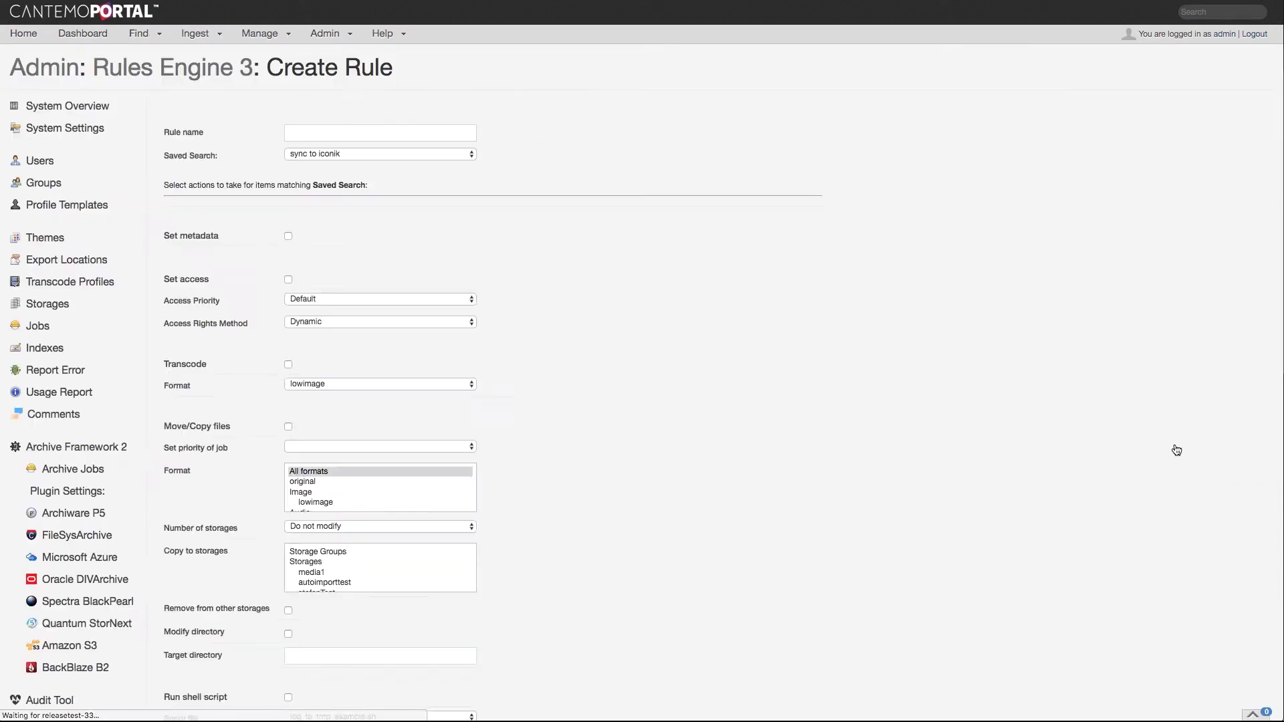
click(350, 132)
text(Sync to iconik)
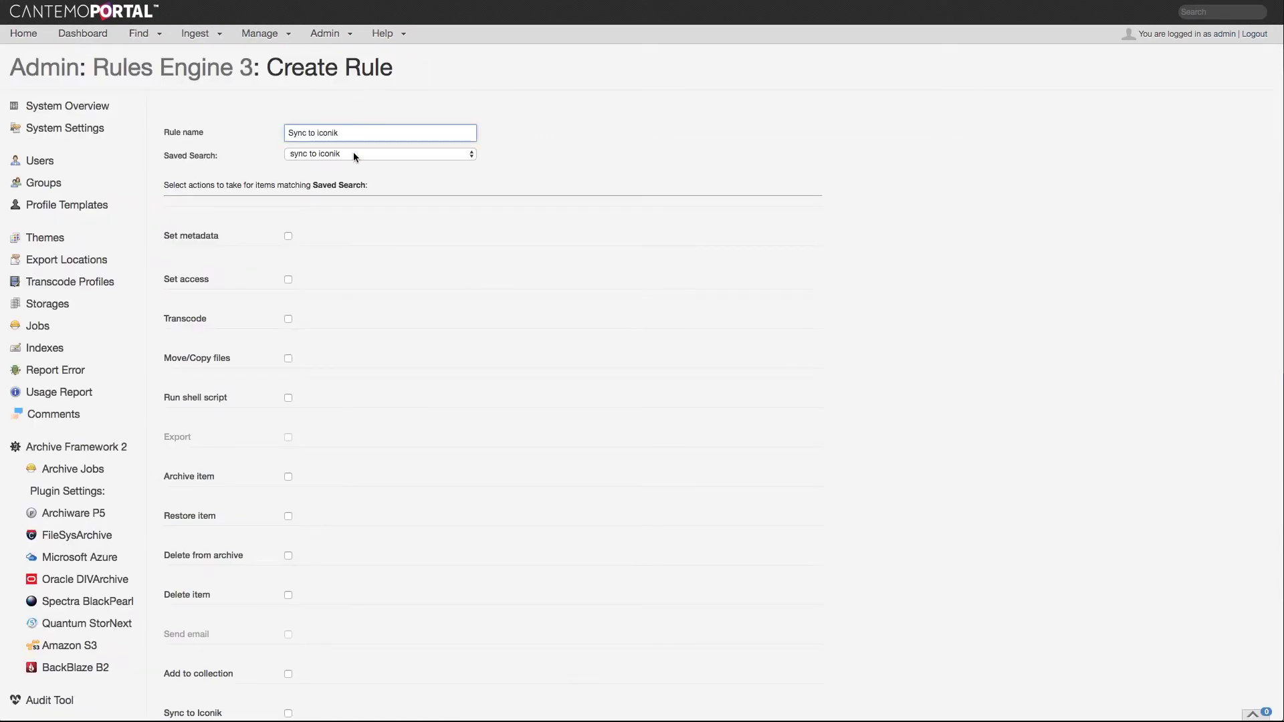
scroll(354, 155, down, 5)
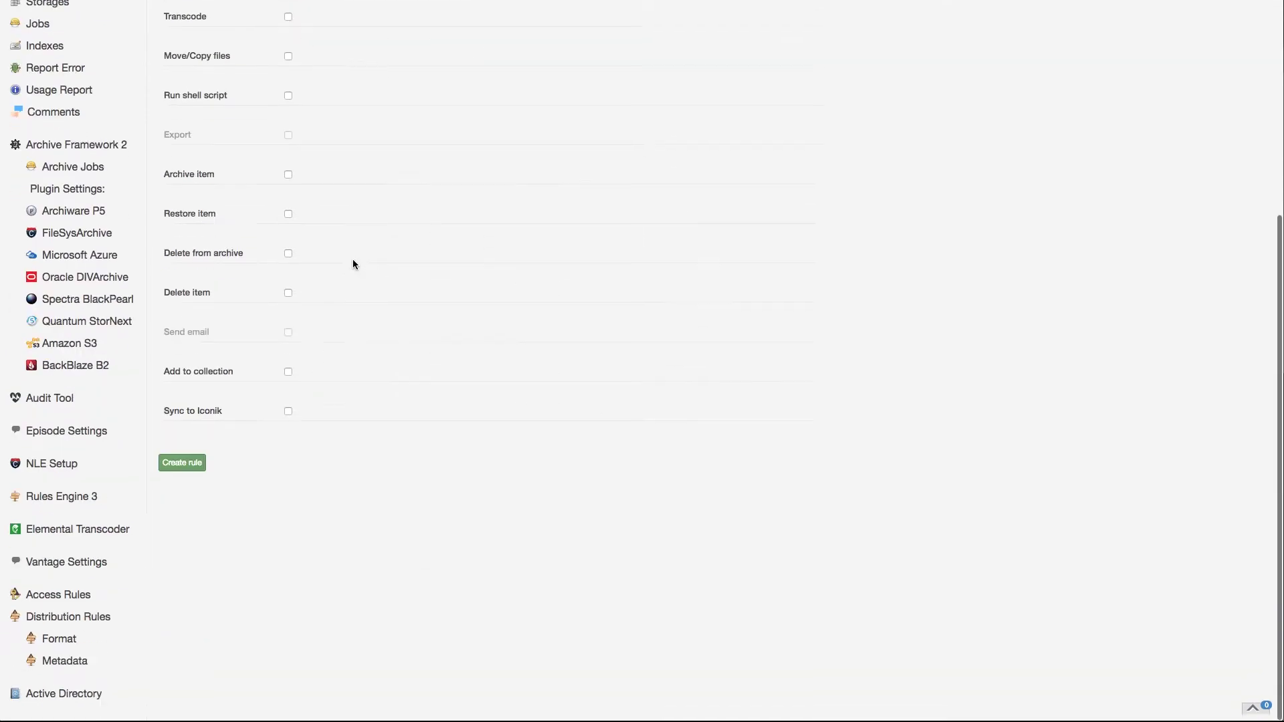
click(287, 418)
drag(295, 450, 298, 461)
click(179, 529)
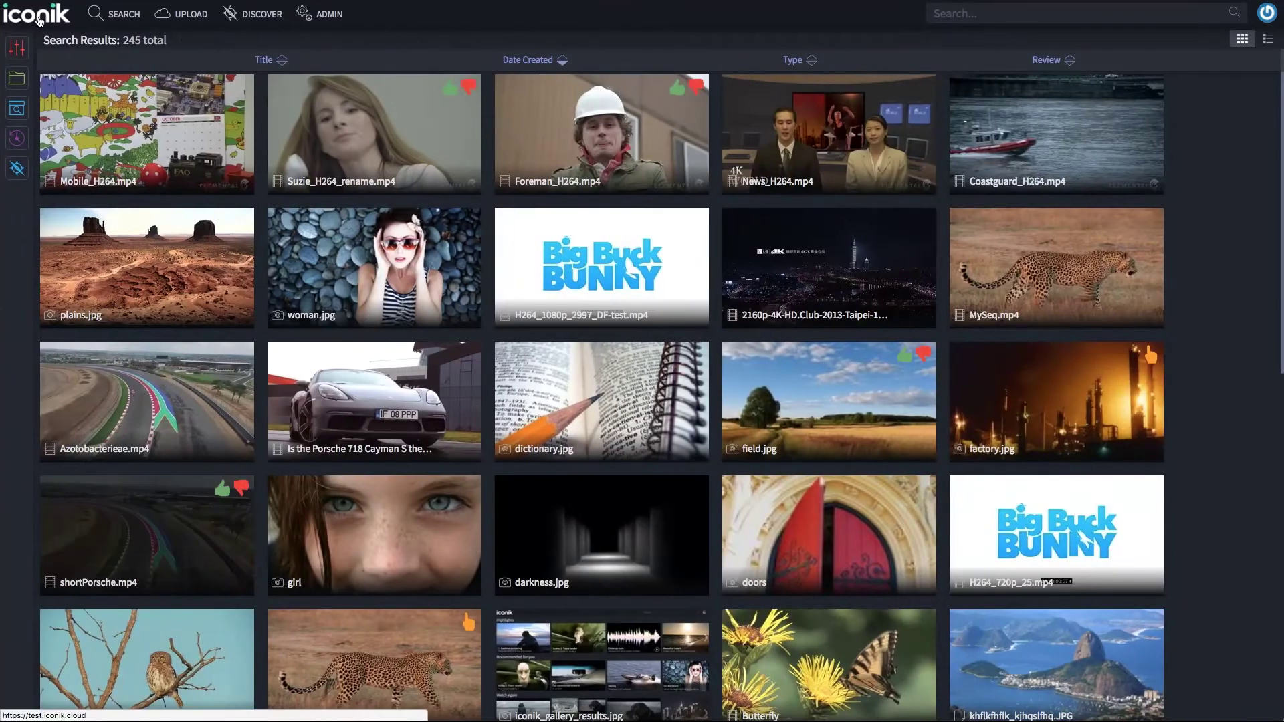
- Reload the iconik asset results to show the newly synced MP4 clips
click(39, 21)
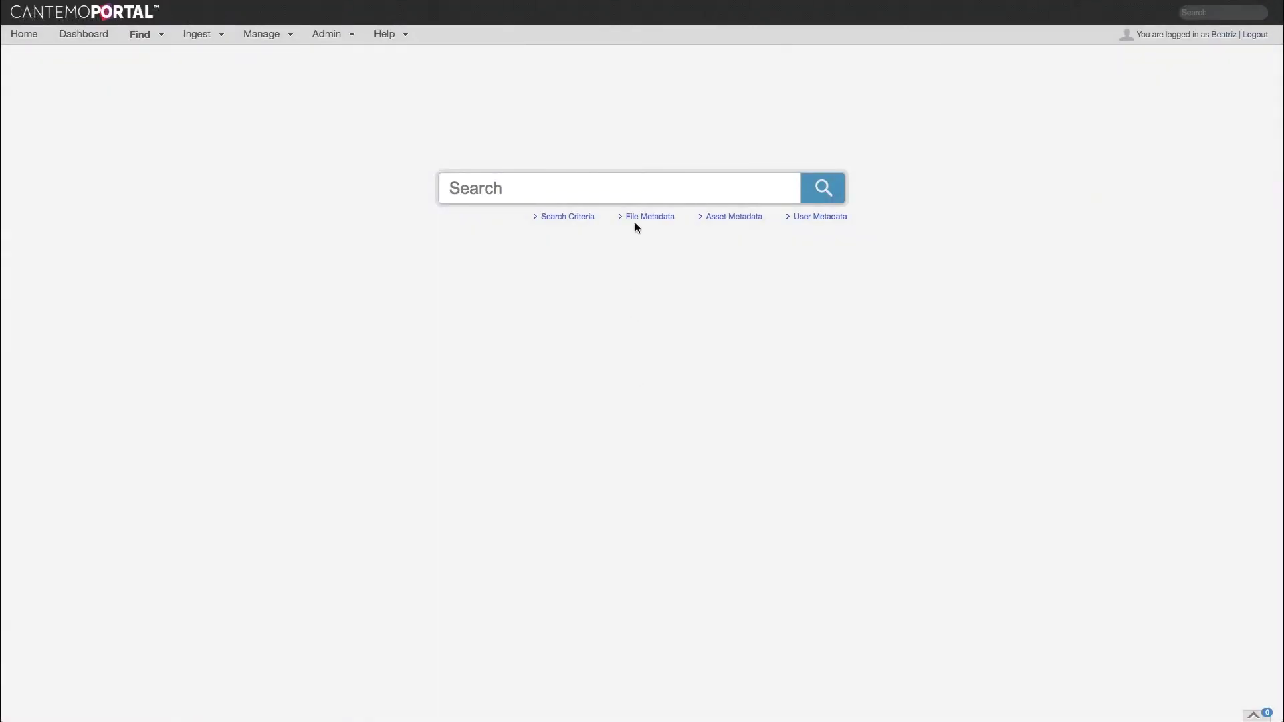
- Search for Media Type Project items and open 33_1 3.prproj from the results
click(637, 218)
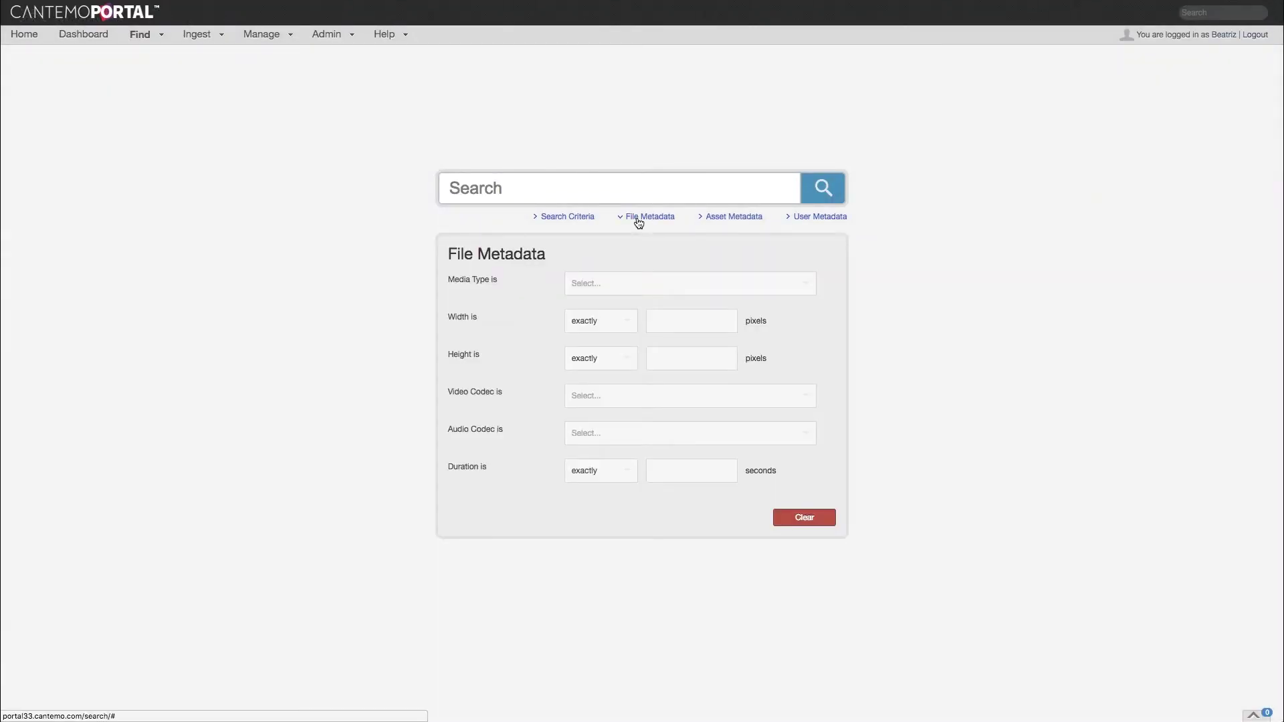
click(636, 283)
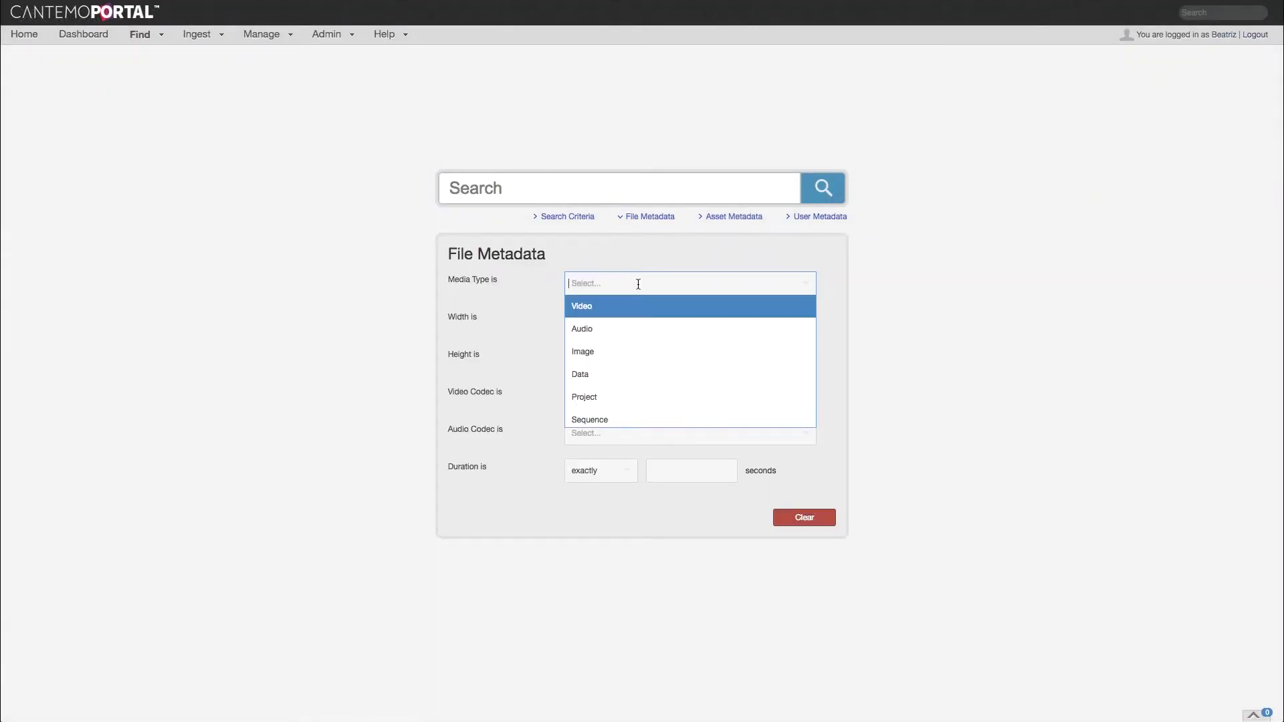
click(634, 396)
click(812, 192)
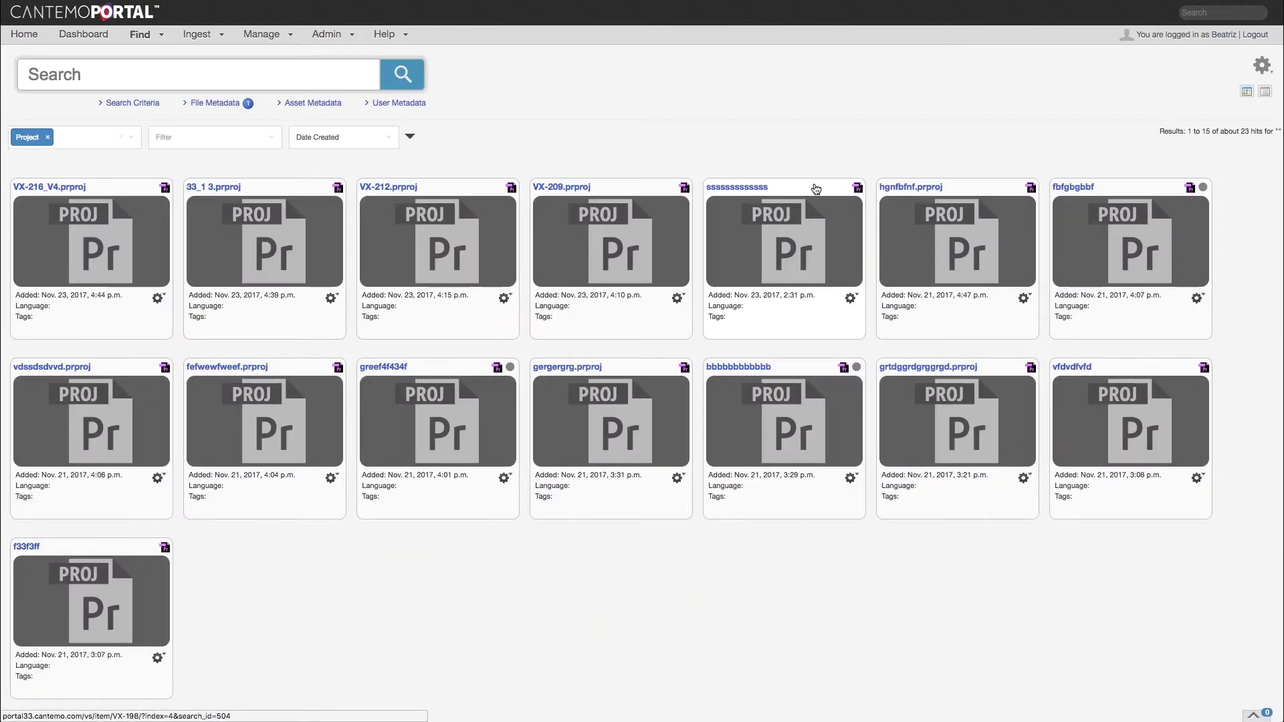
click(259, 194)
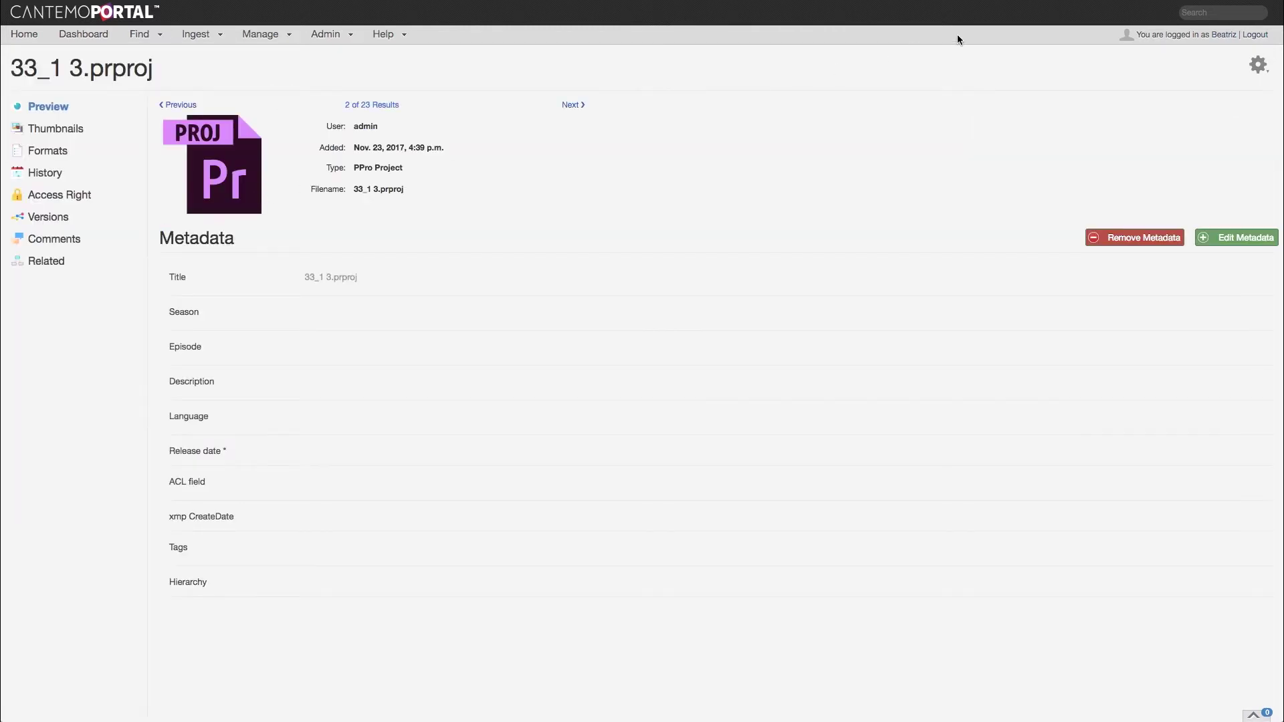
- Check out 33_1 3.prproj, then save and close the project in Premiere
click(1256, 67)
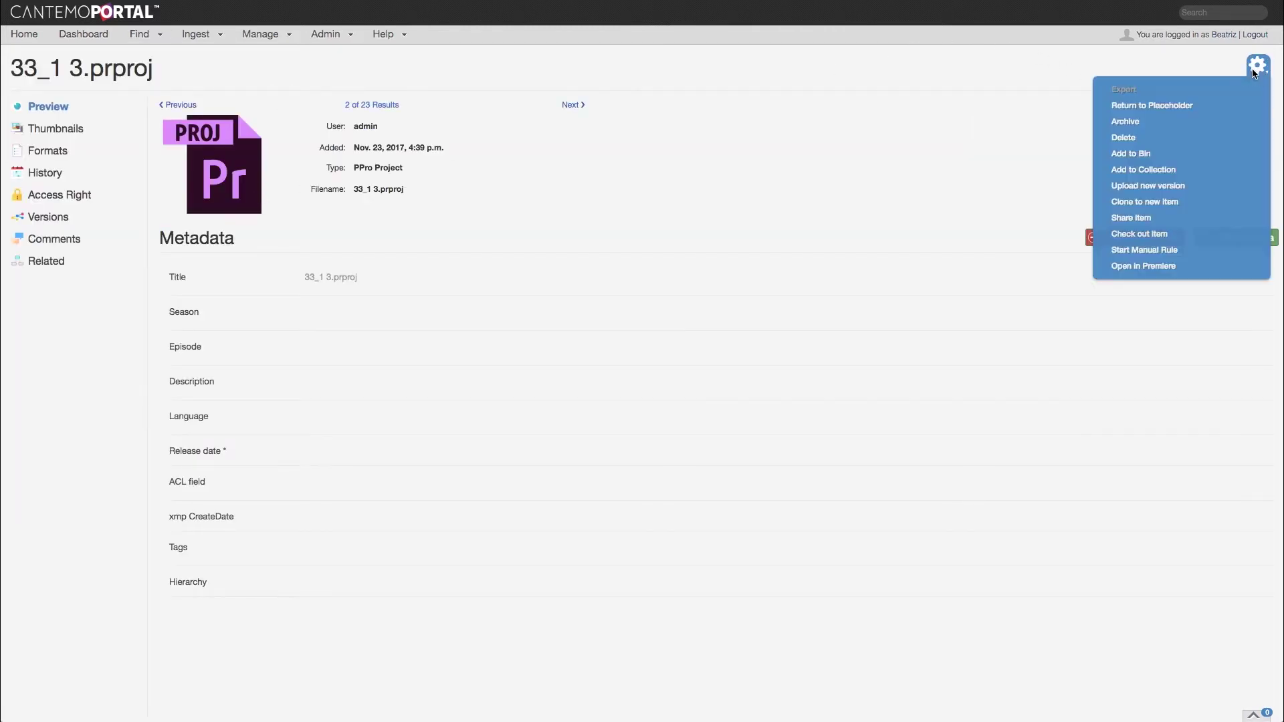
click(1157, 233)
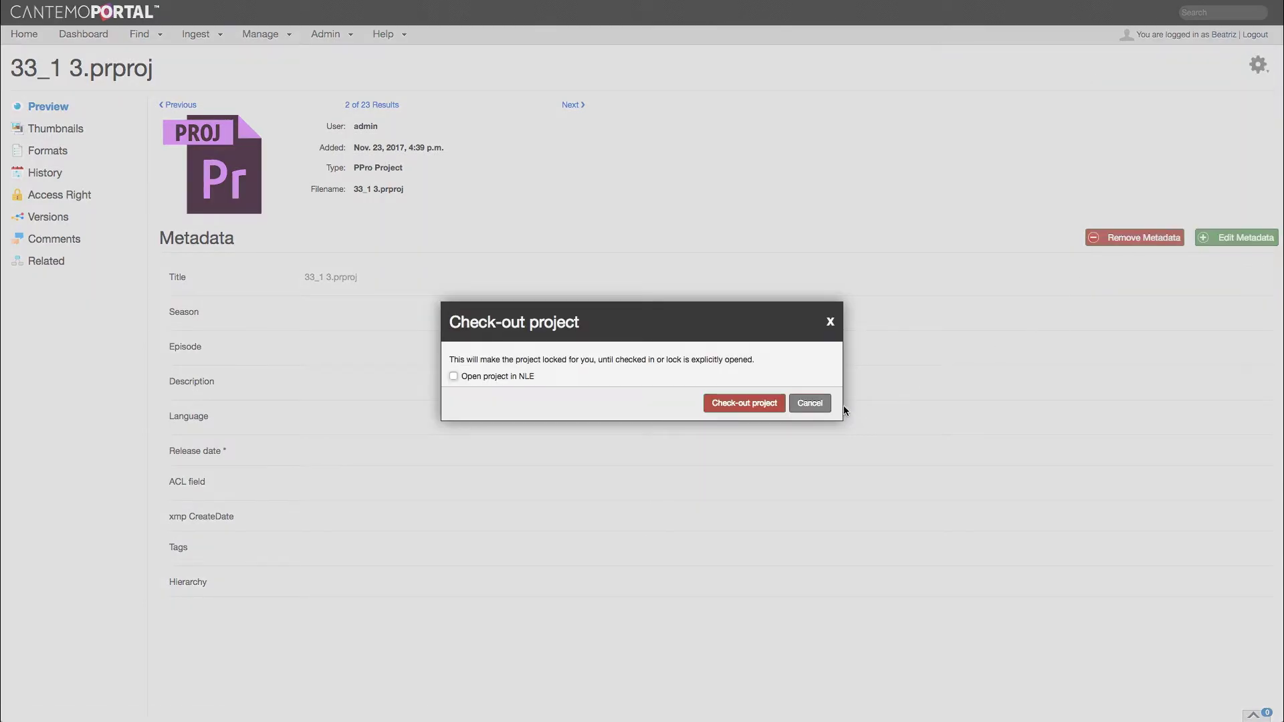
click(756, 403)
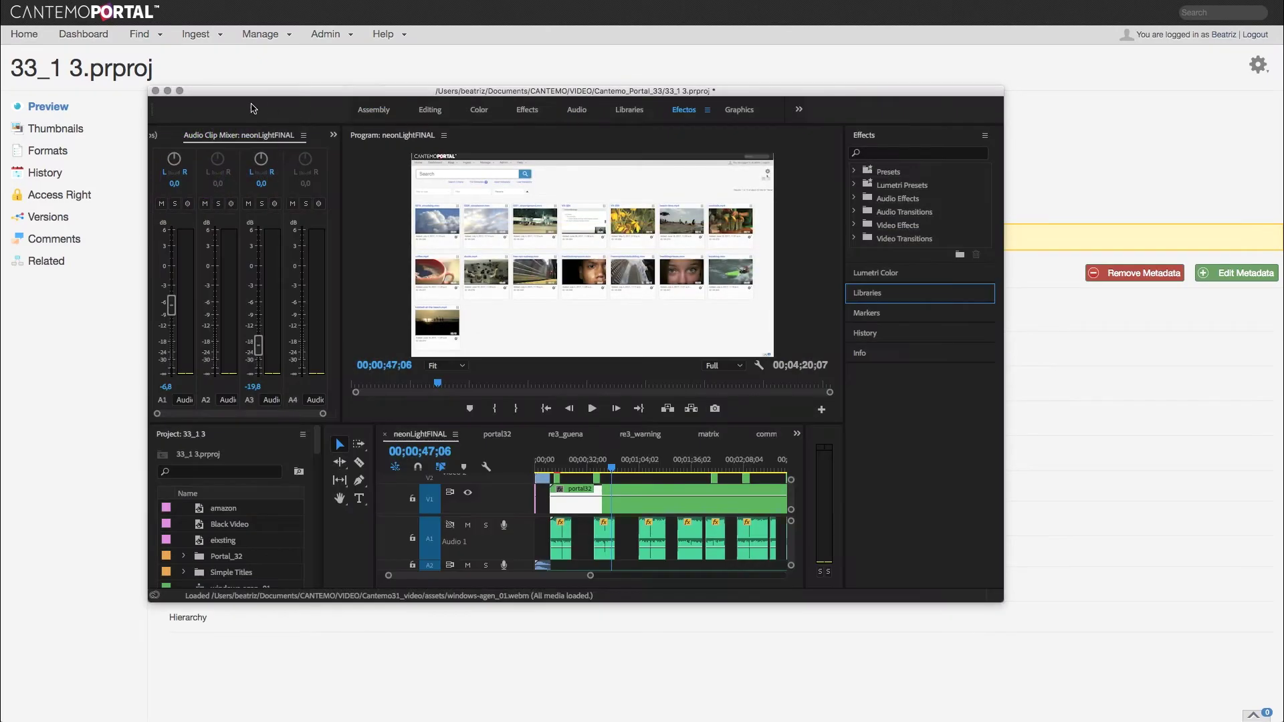
click(155, 91)
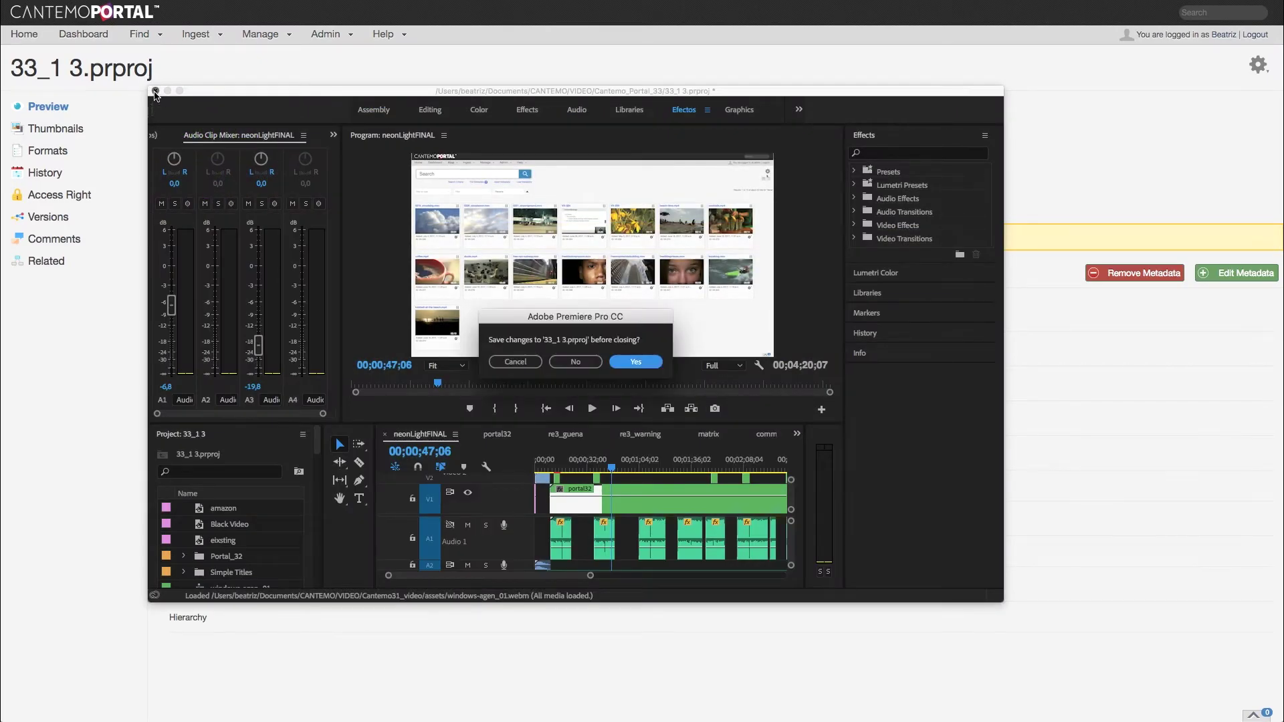
click(653, 363)
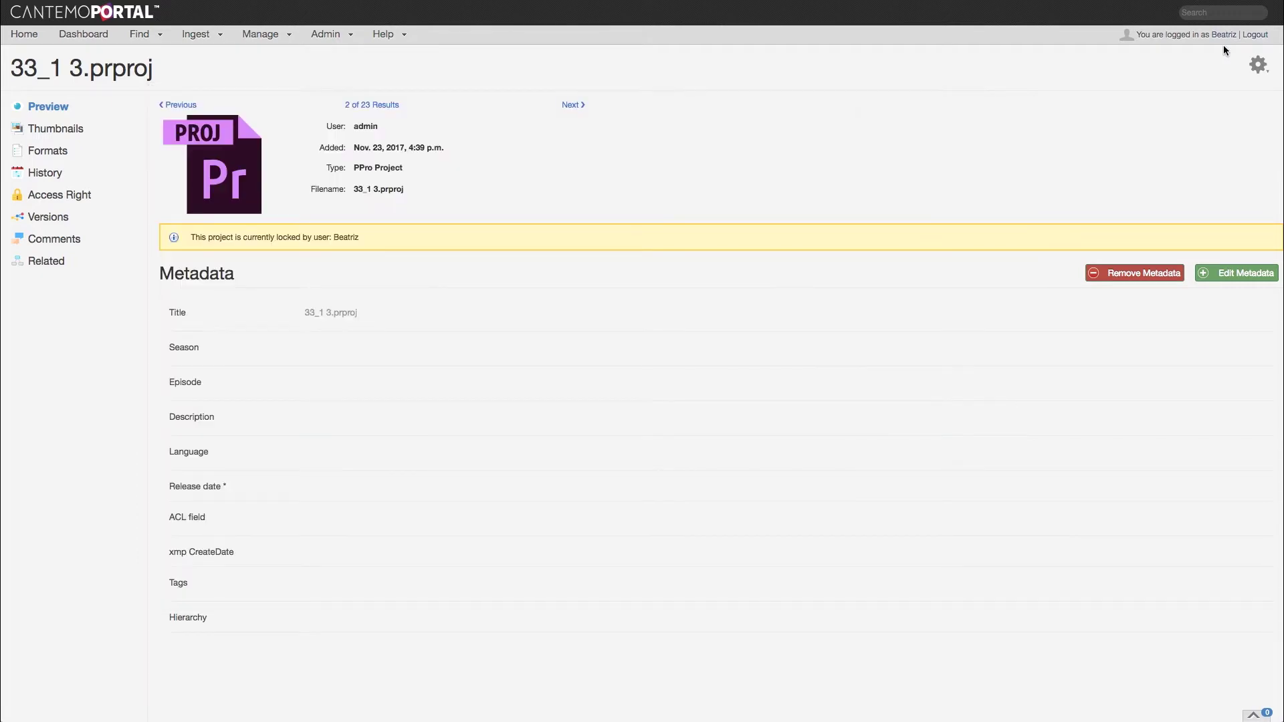
- Check 33_1 3.prproj back in to release the lock
click(1258, 65)
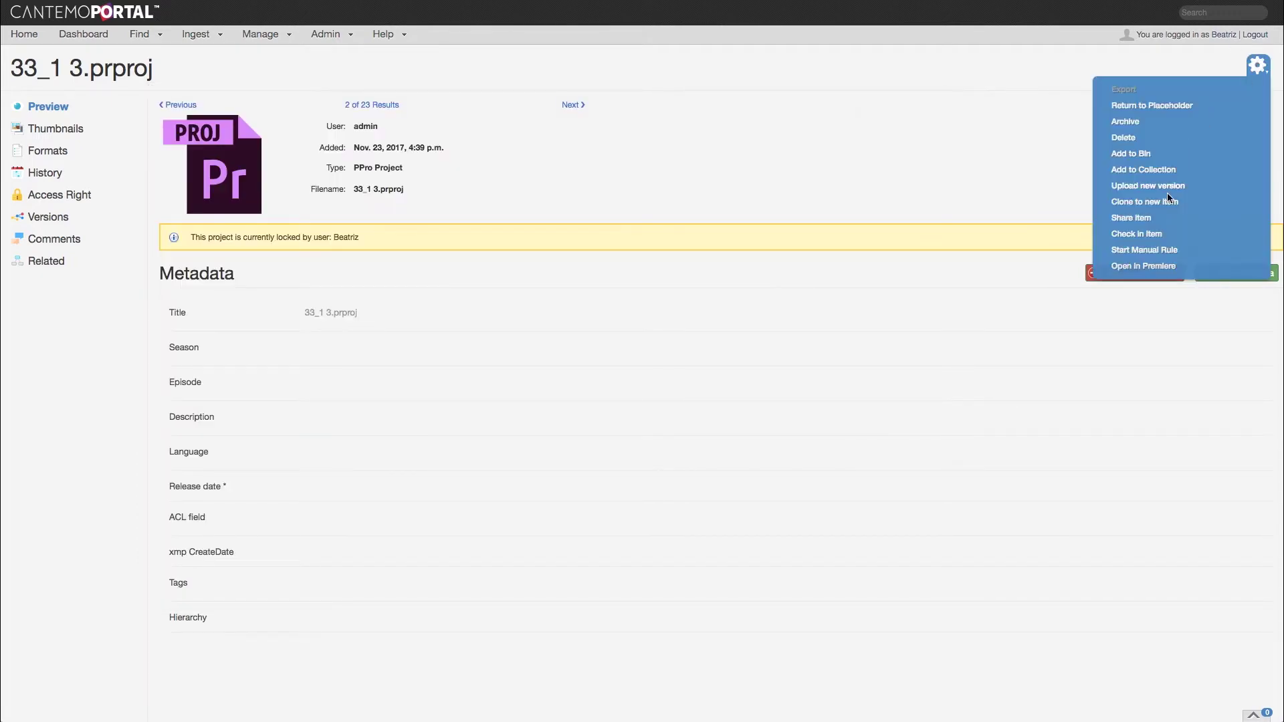
click(1159, 234)
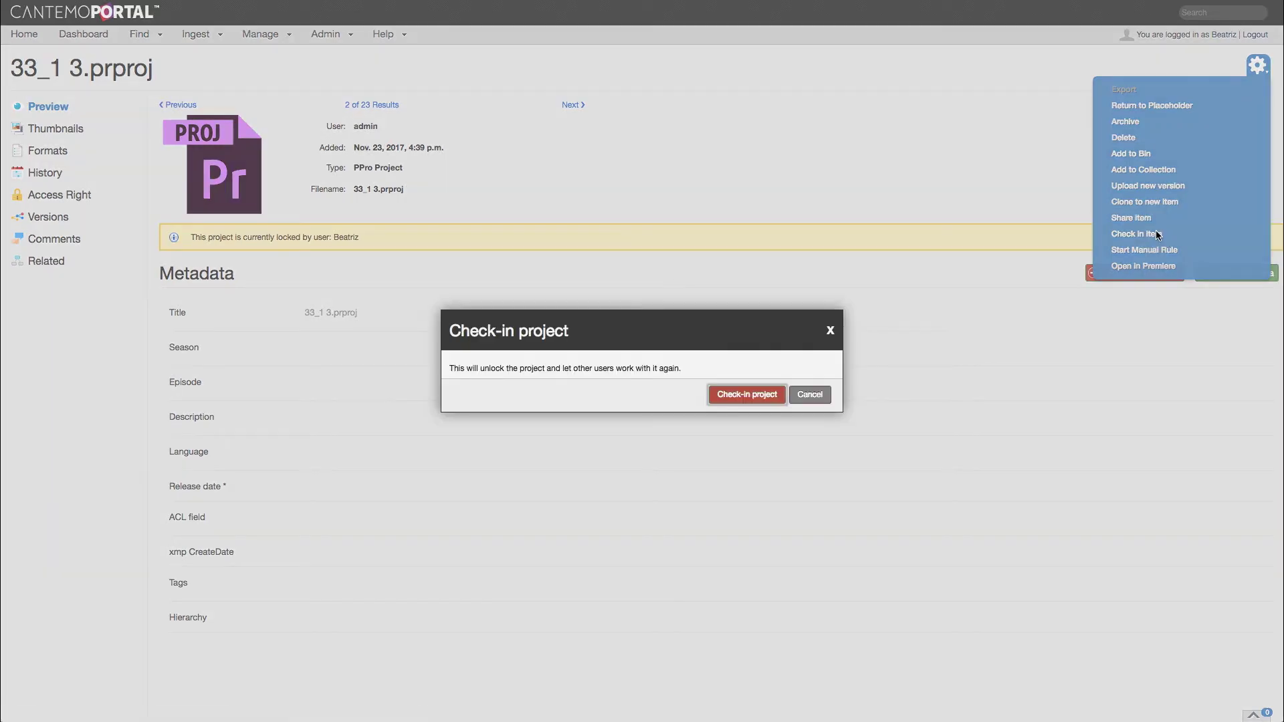
click(747, 394)
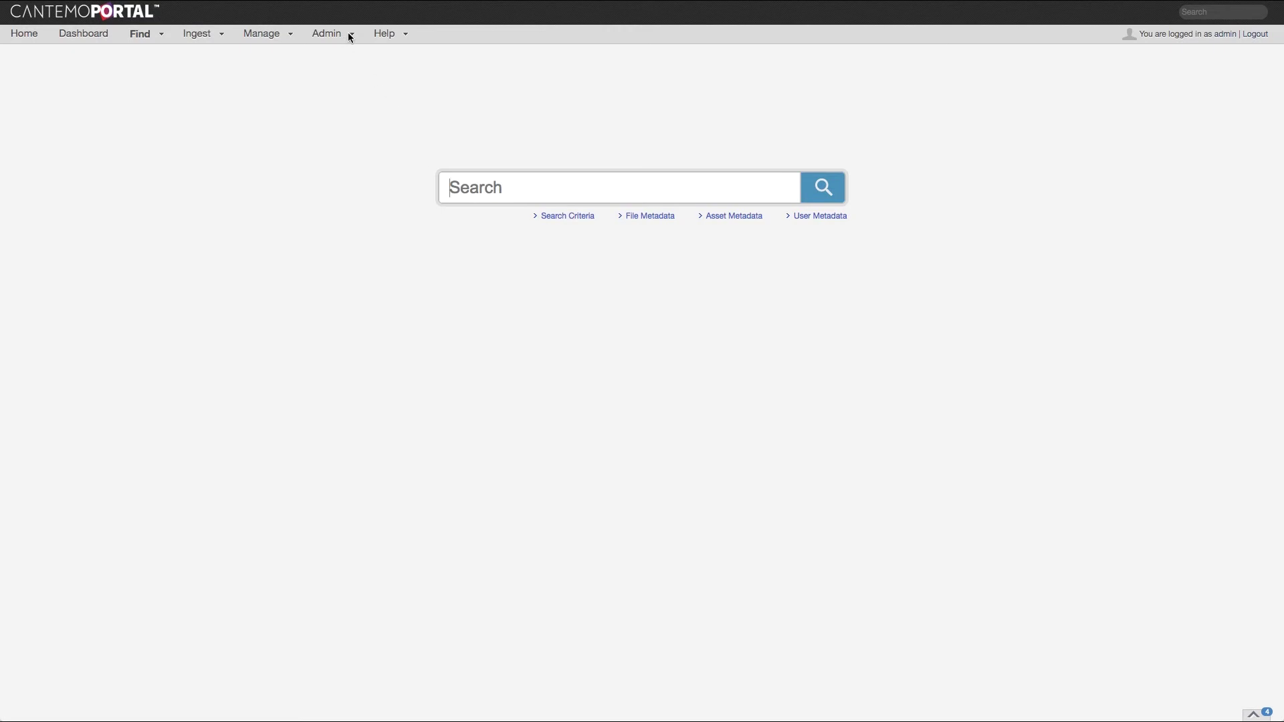
- Review the Admin group's metadata groups in the All Groups settings
click(348, 35)
mouse_move(348, 93)
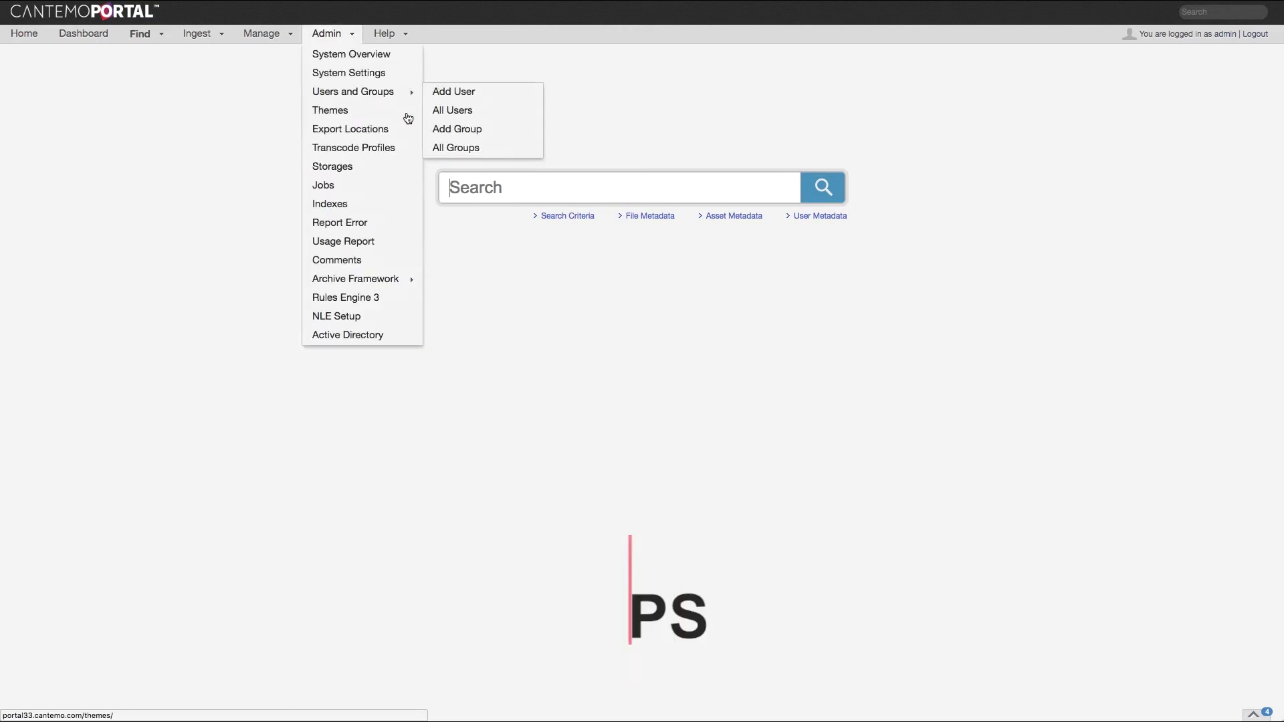
click(455, 147)
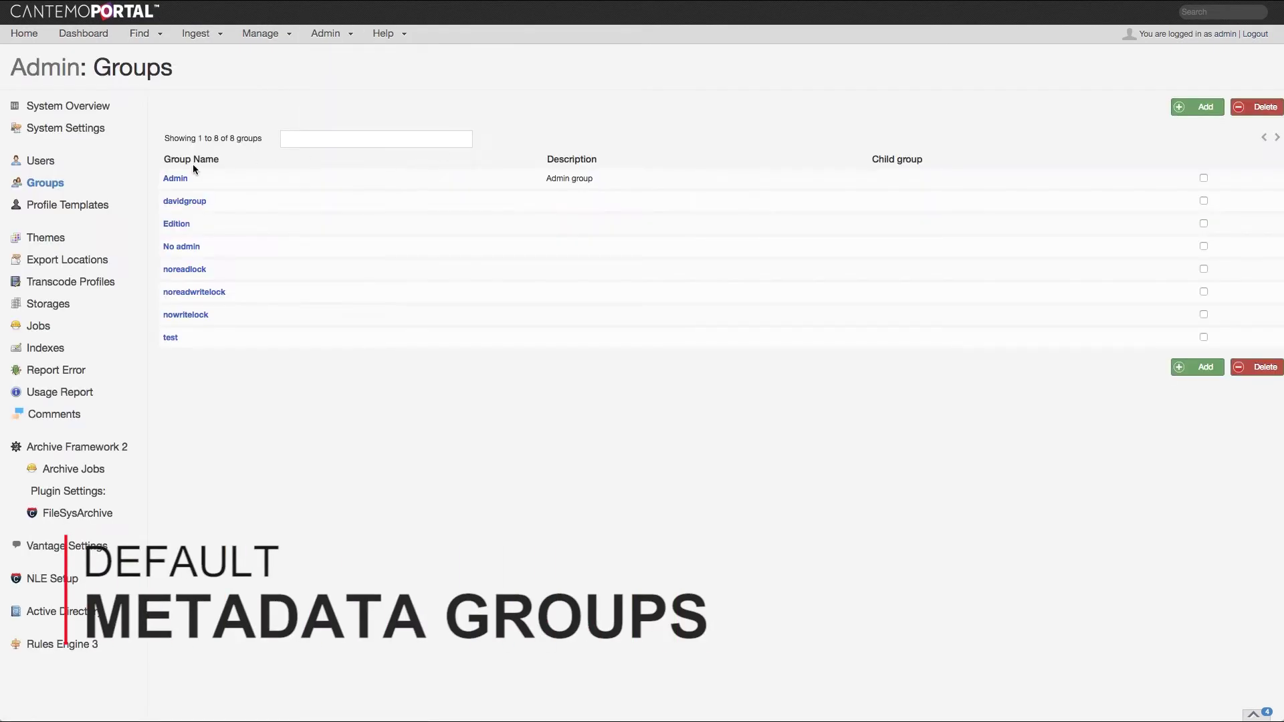
click(176, 177)
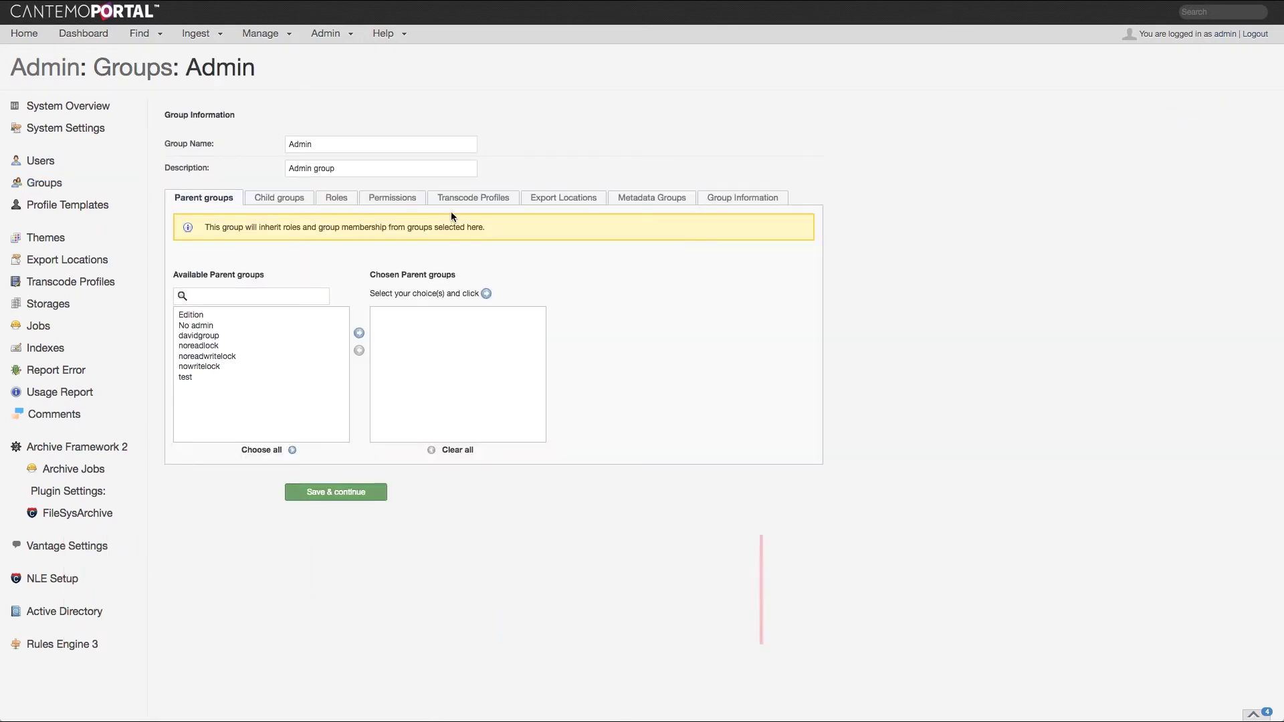
click(650, 198)
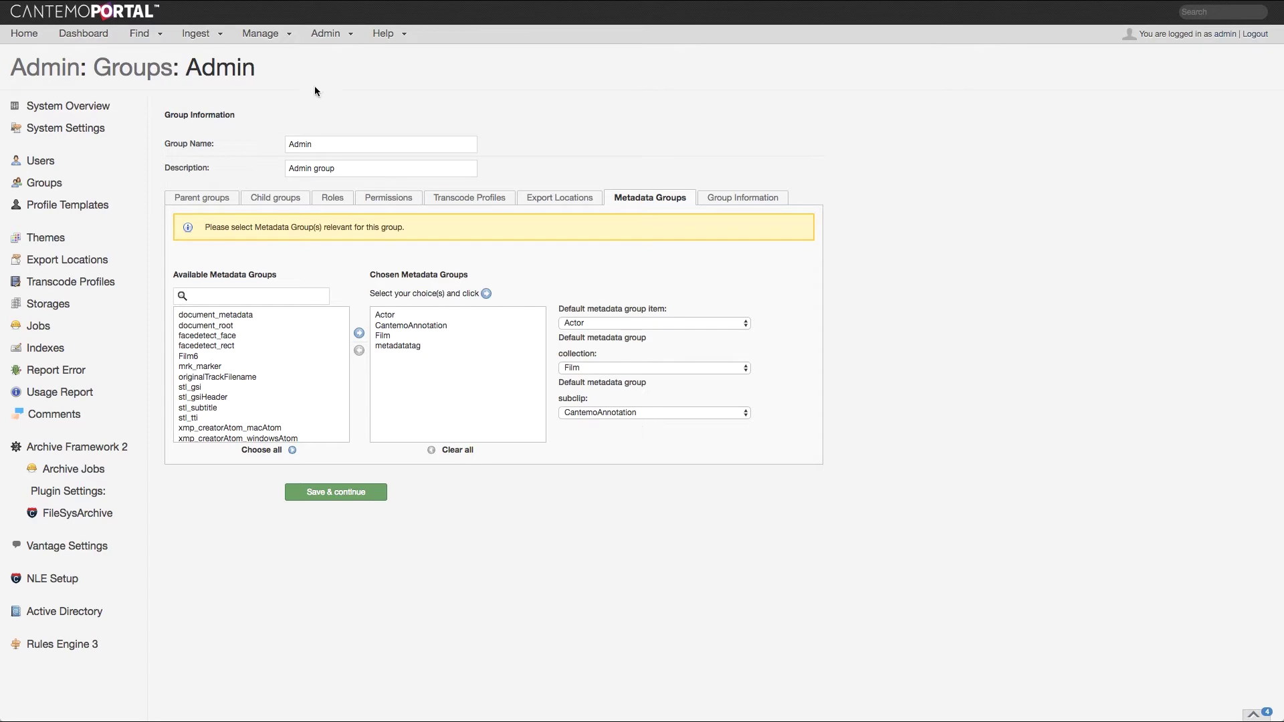
- Open 610939754.mp4 from all archive items in the annotation view
click(144, 34)
click(158, 57)
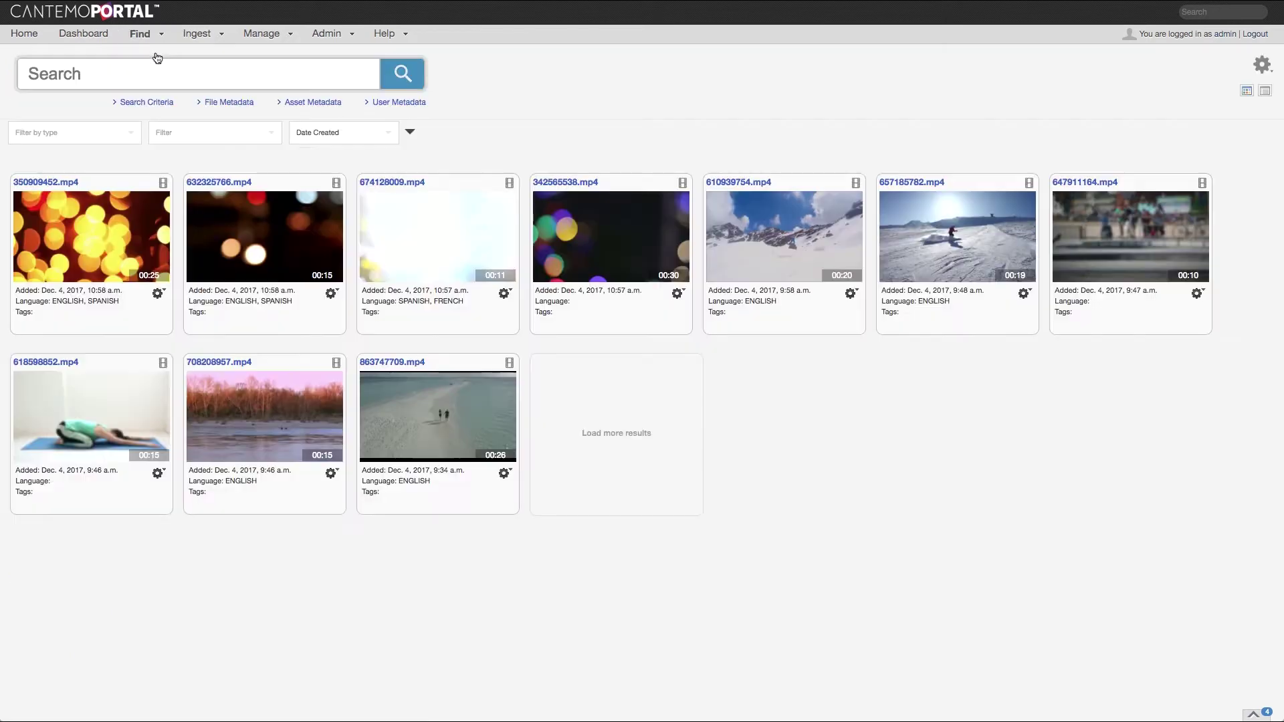
click(747, 185)
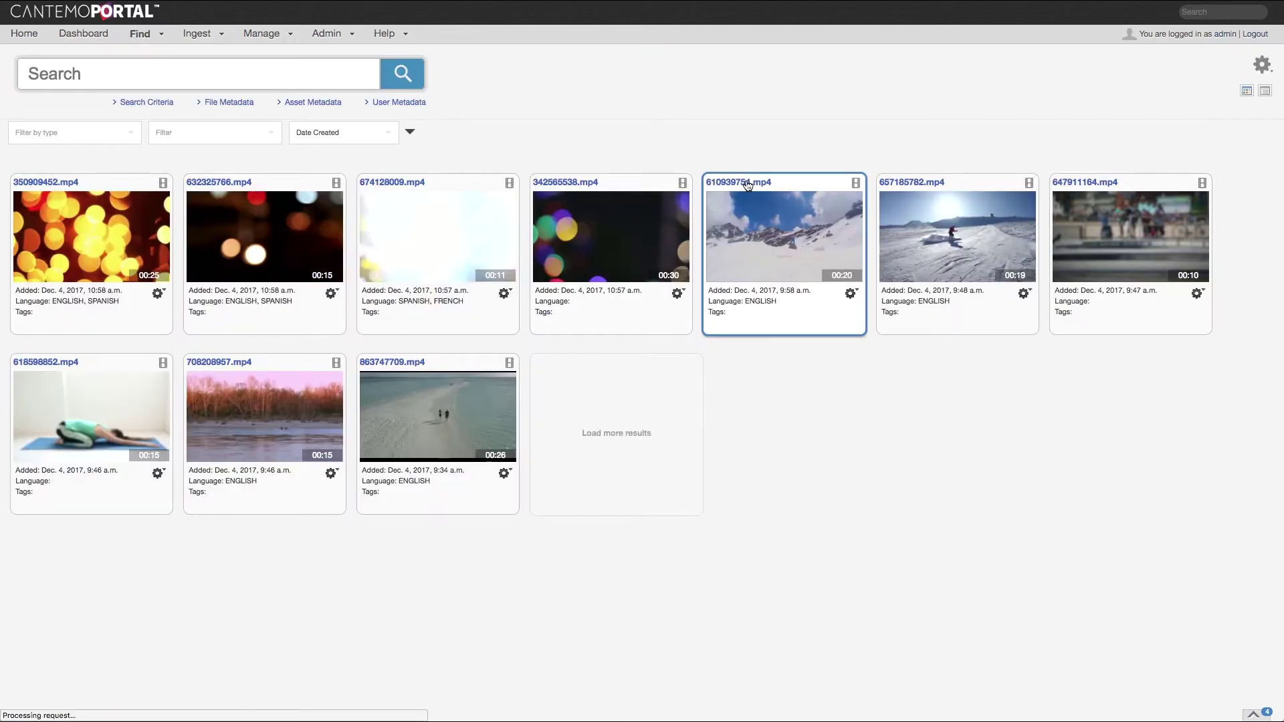
click(1257, 65)
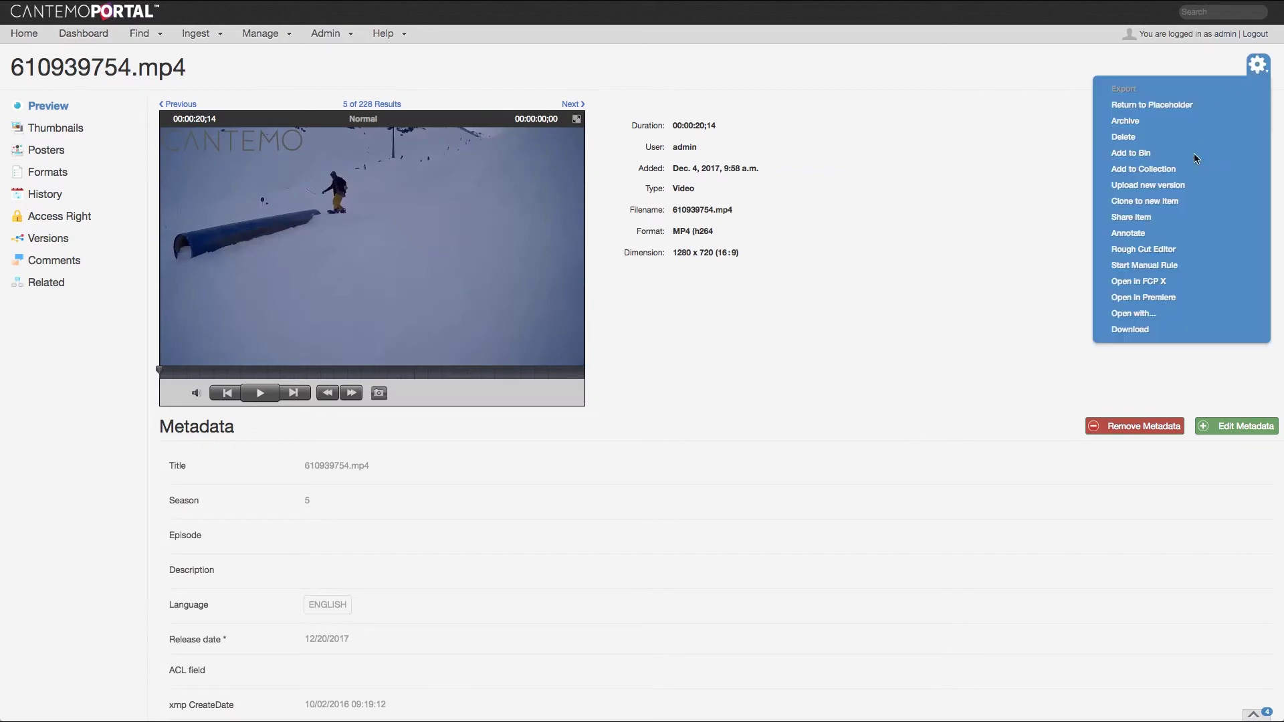
click(1134, 236)
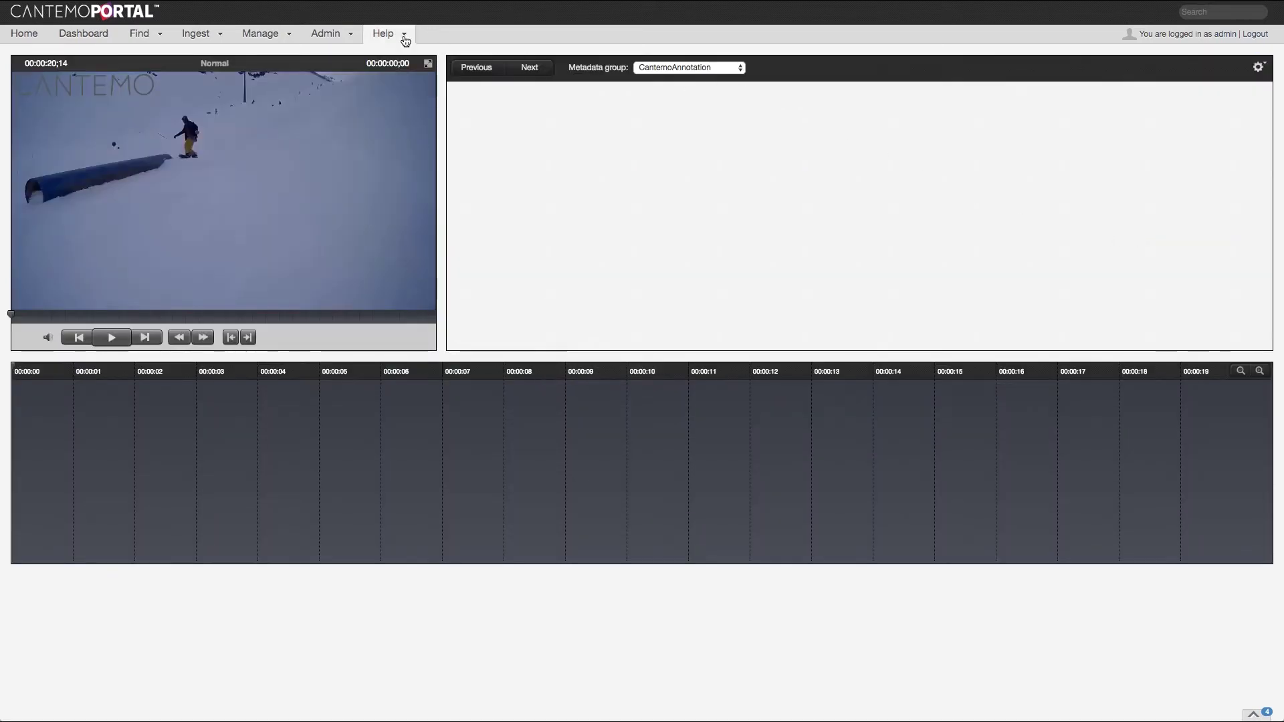
click(344, 36)
- Set the admin user's default metadata group for subclips to Actor and save
mouse_move(344, 93)
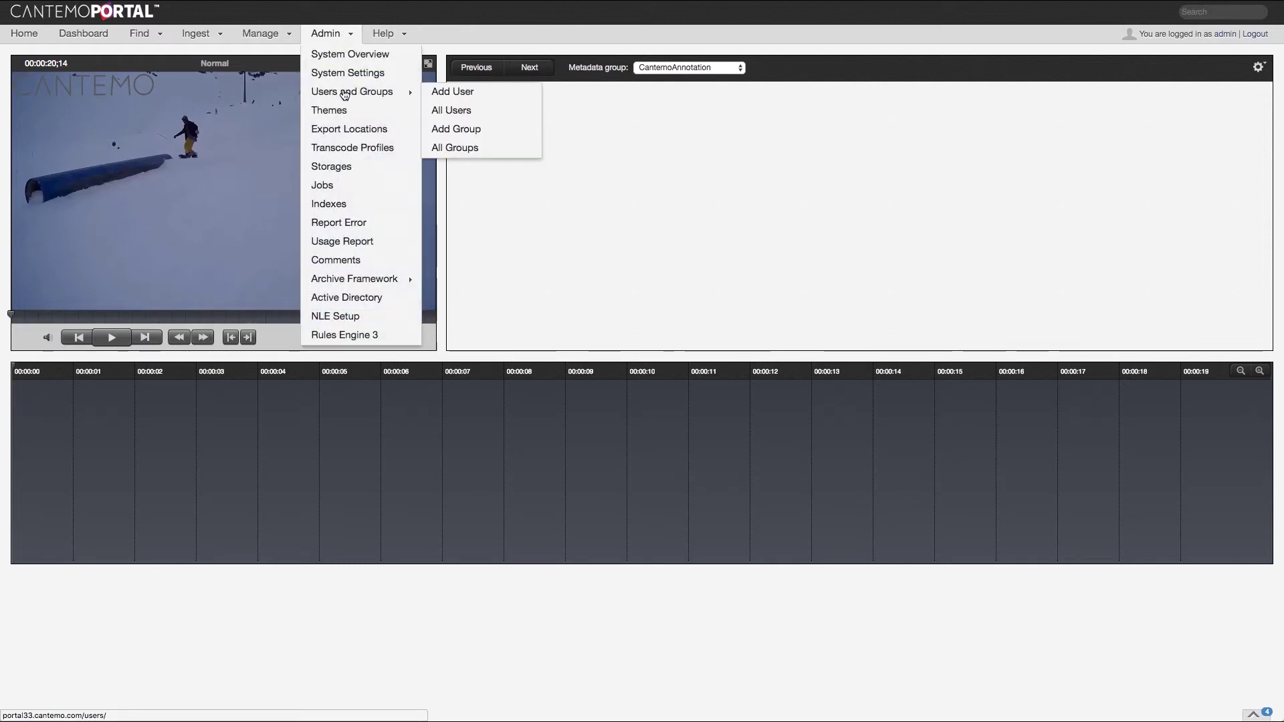
click(459, 110)
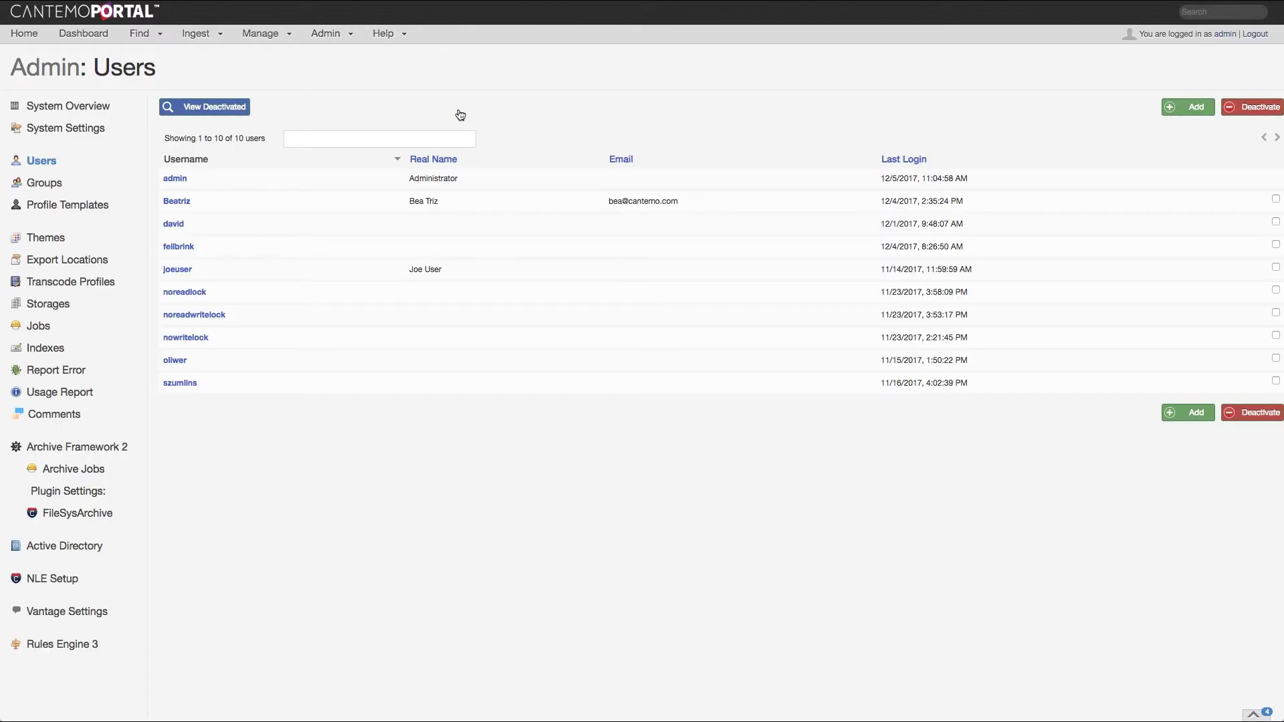
click(175, 179)
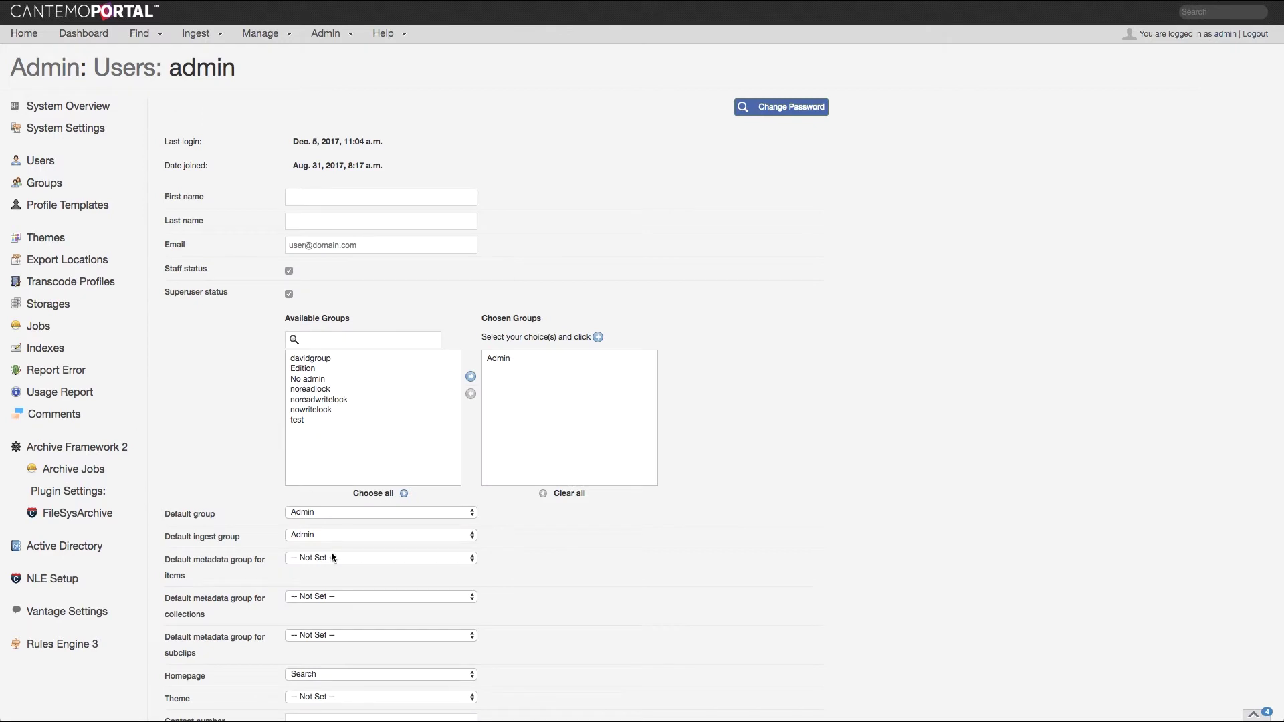
scroll(333, 557, down, 3)
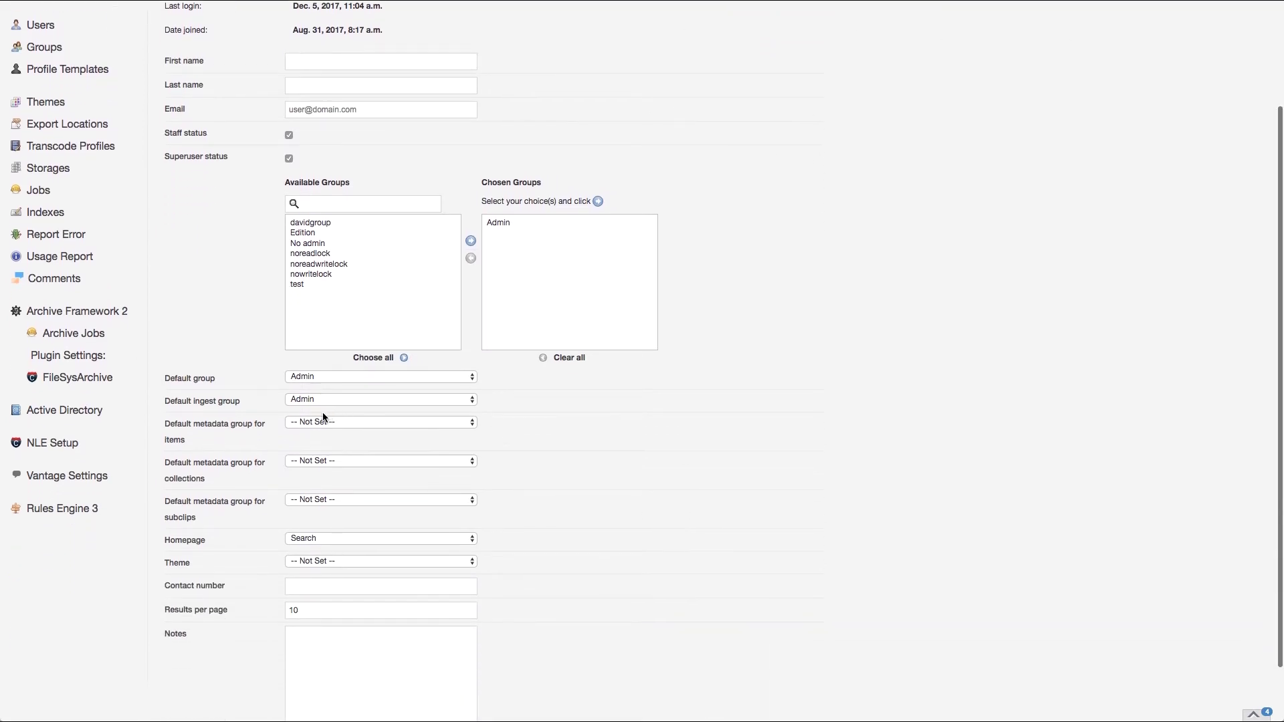
click(315, 500)
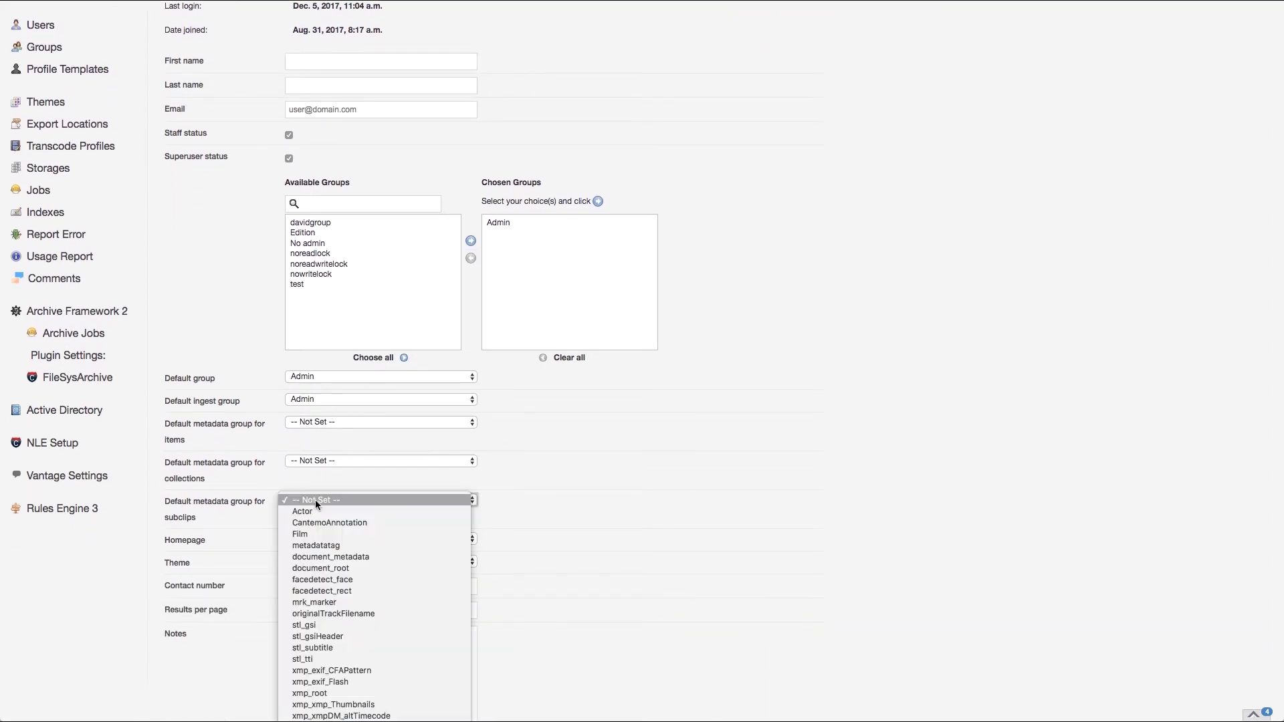
click(311, 509)
scroll(294, 512, down, 2)
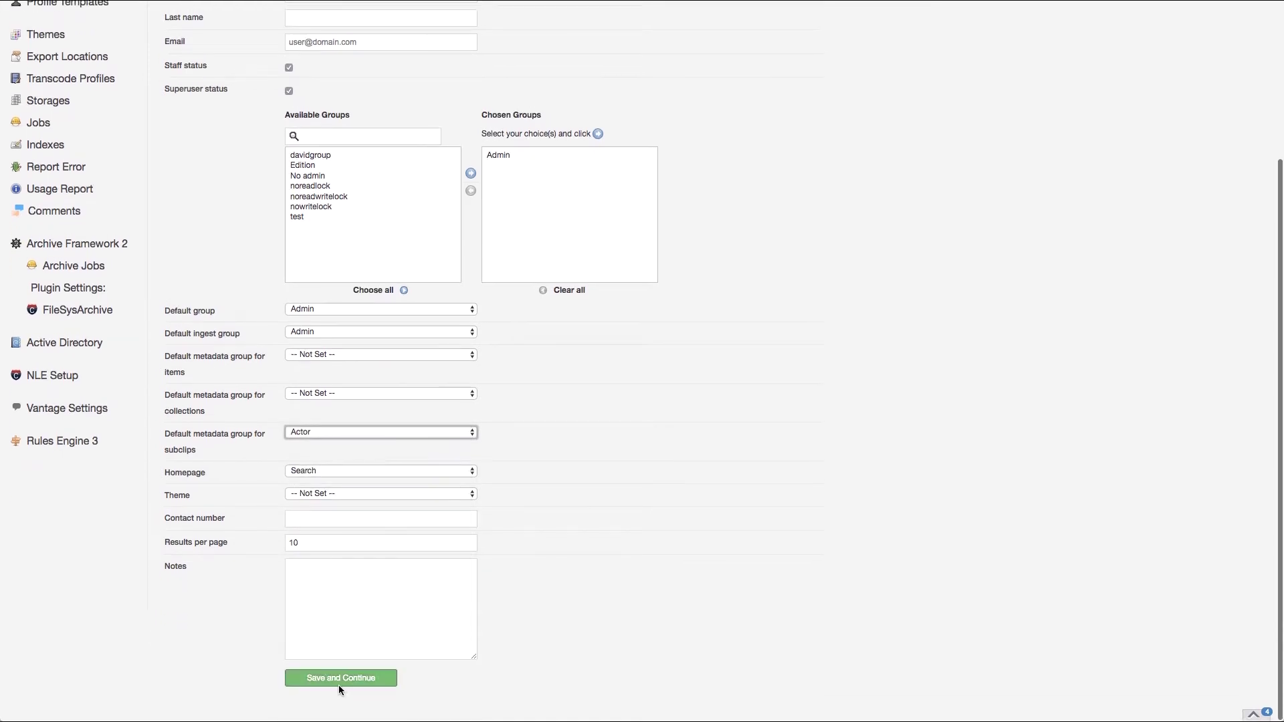
click(339, 681)
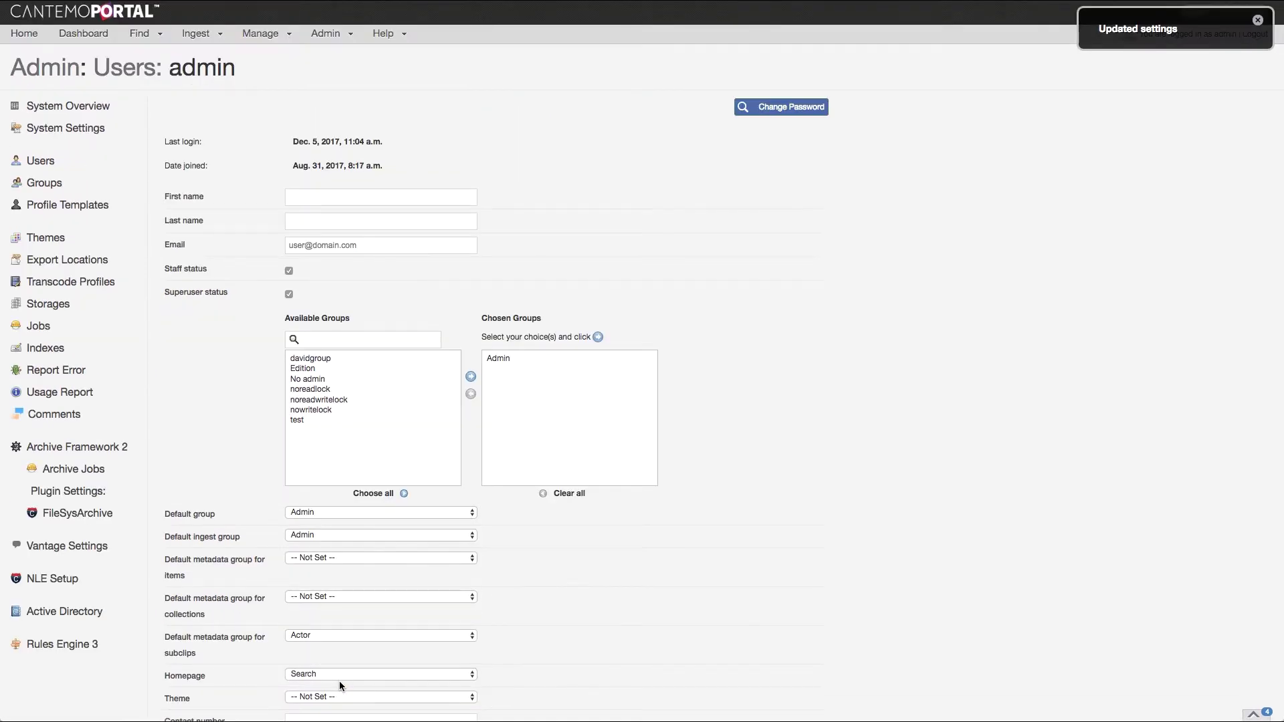
click(159, 36)
- Reopen 610939754.mp4 in the annotation view to confirm Actor is the default group
click(151, 54)
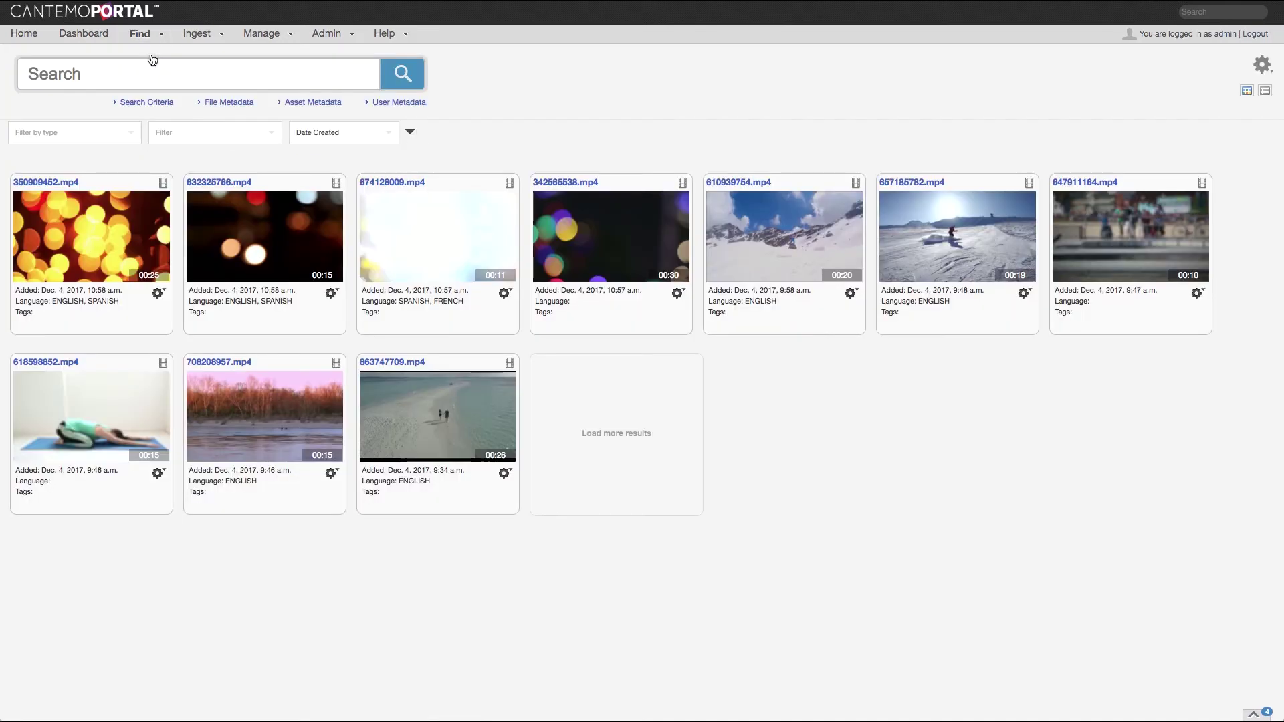
click(727, 186)
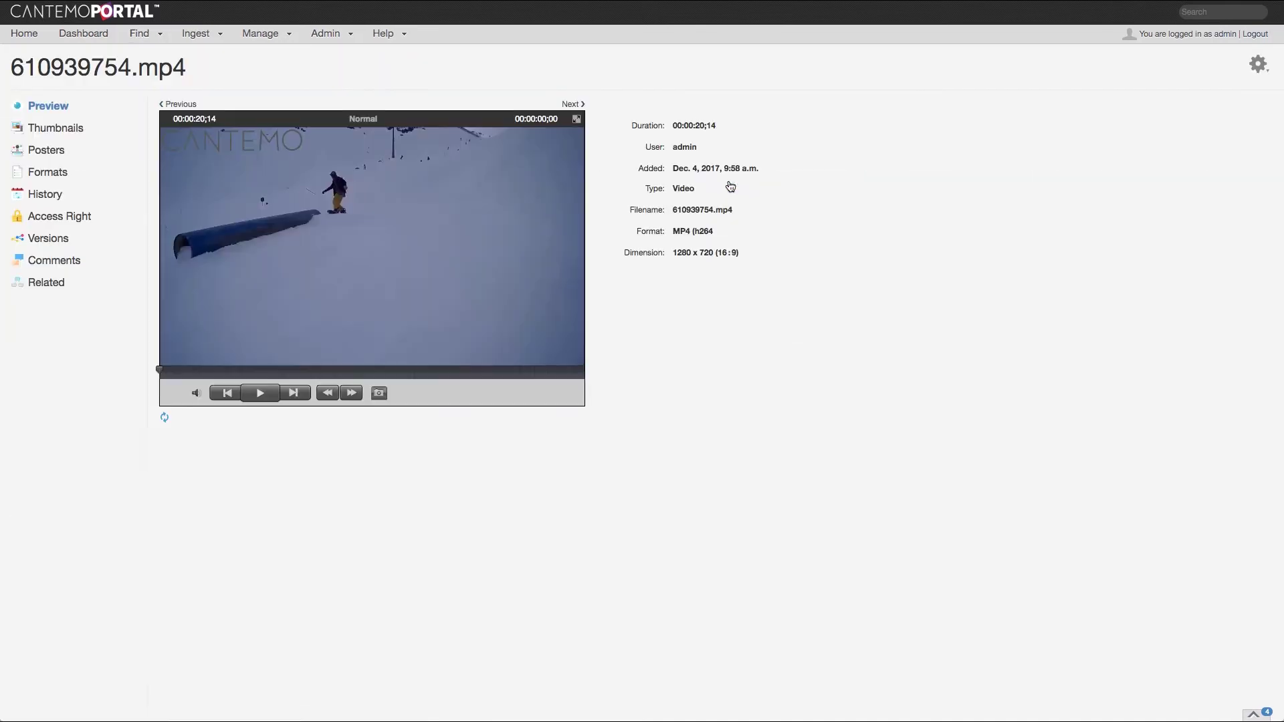
click(1256, 67)
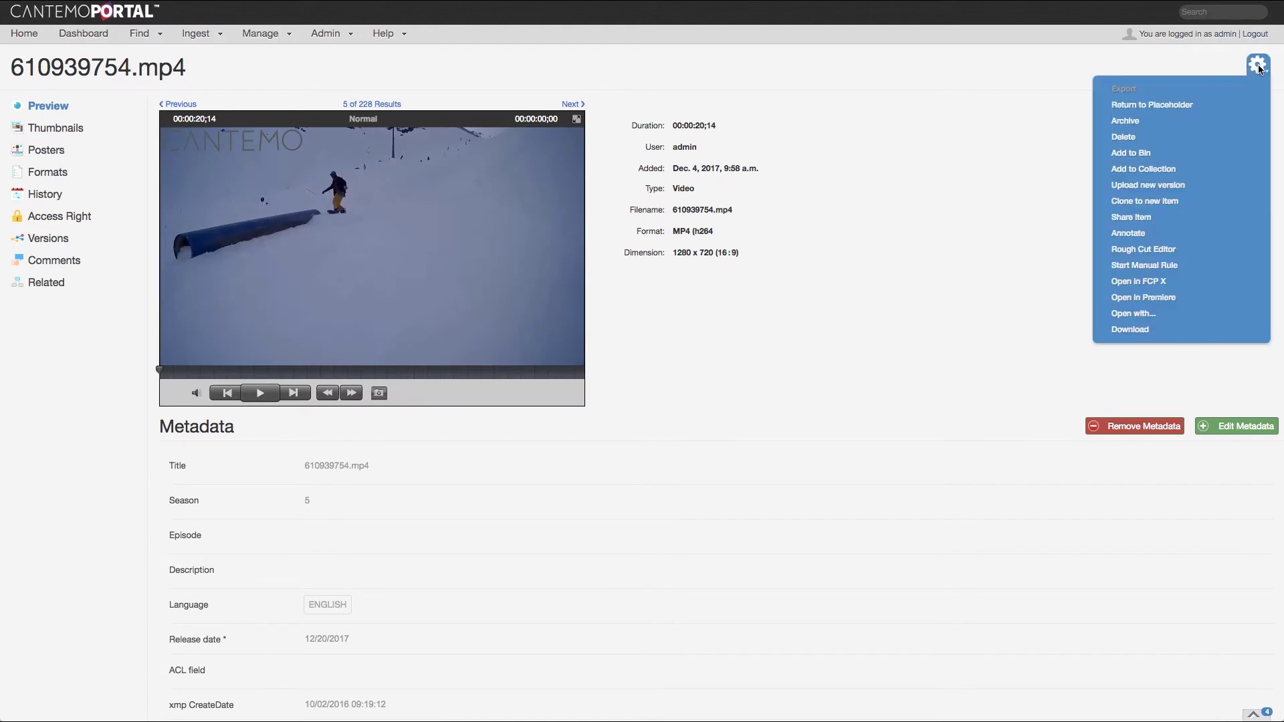
click(1130, 234)
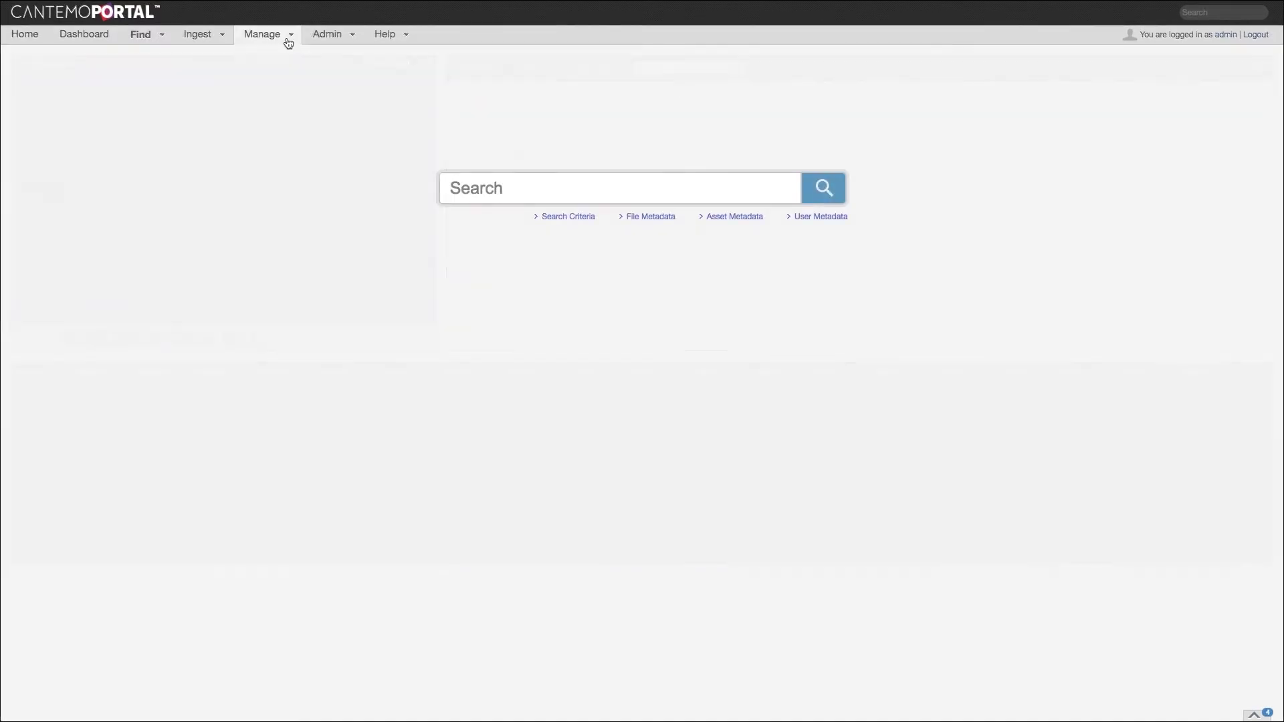
click(283, 39)
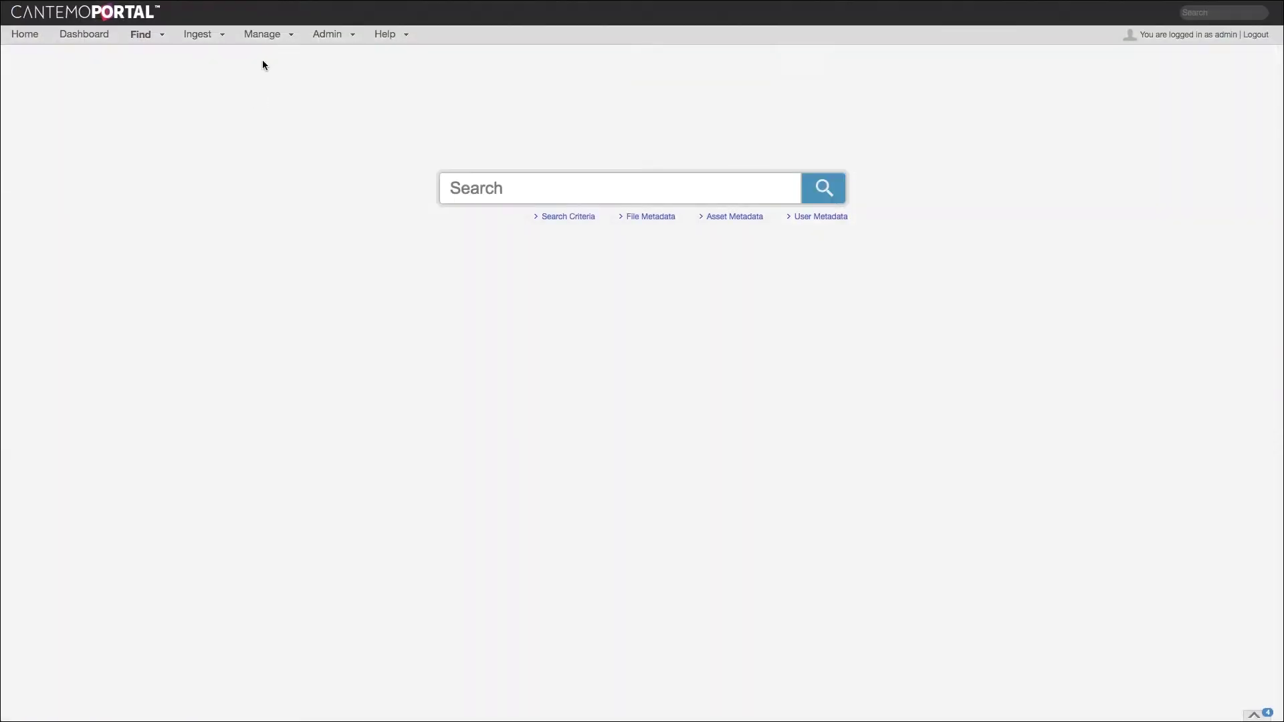
click(265, 45)
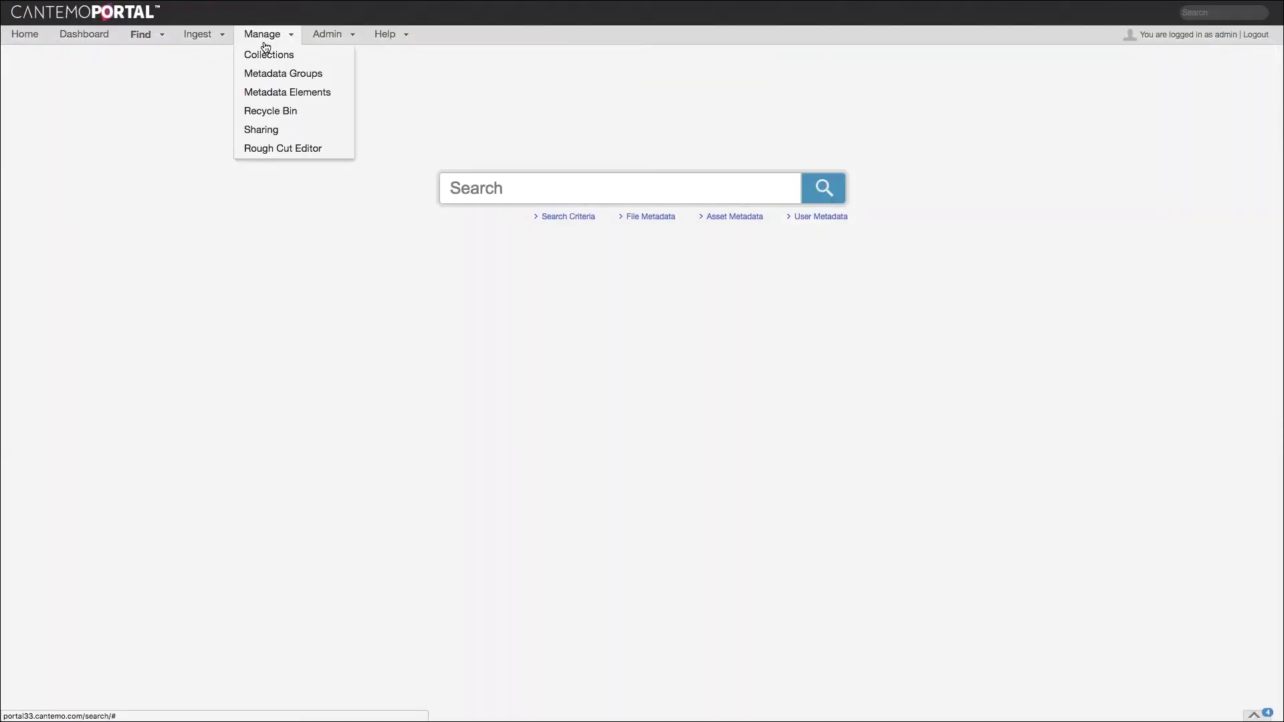
- Set Episode to 5 in the Nature Collection's metadata and submit it
click(262, 55)
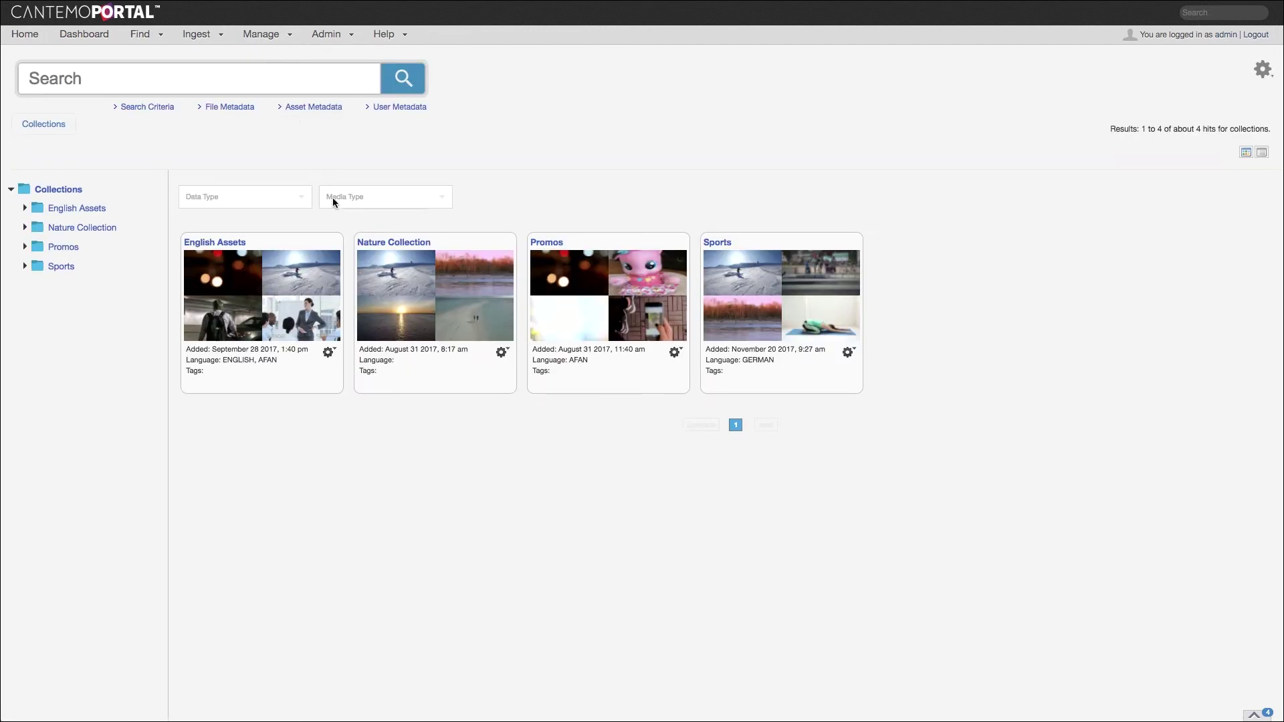
click(380, 244)
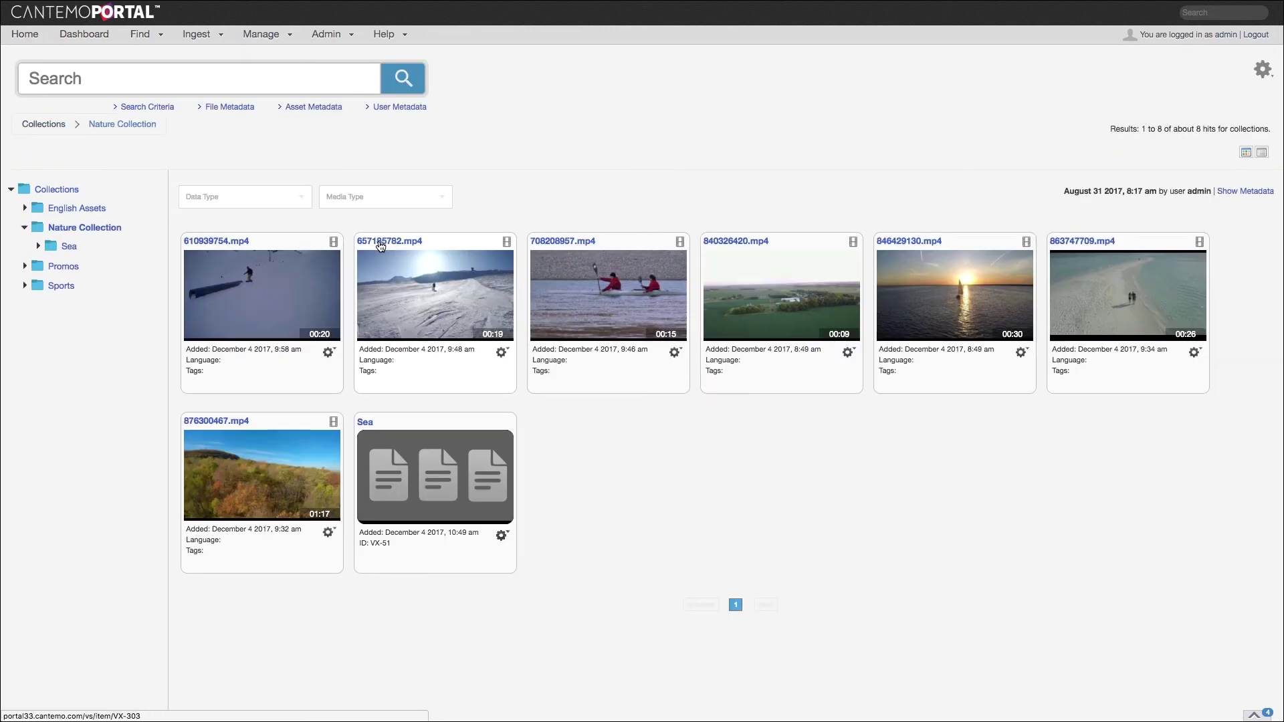
click(1237, 192)
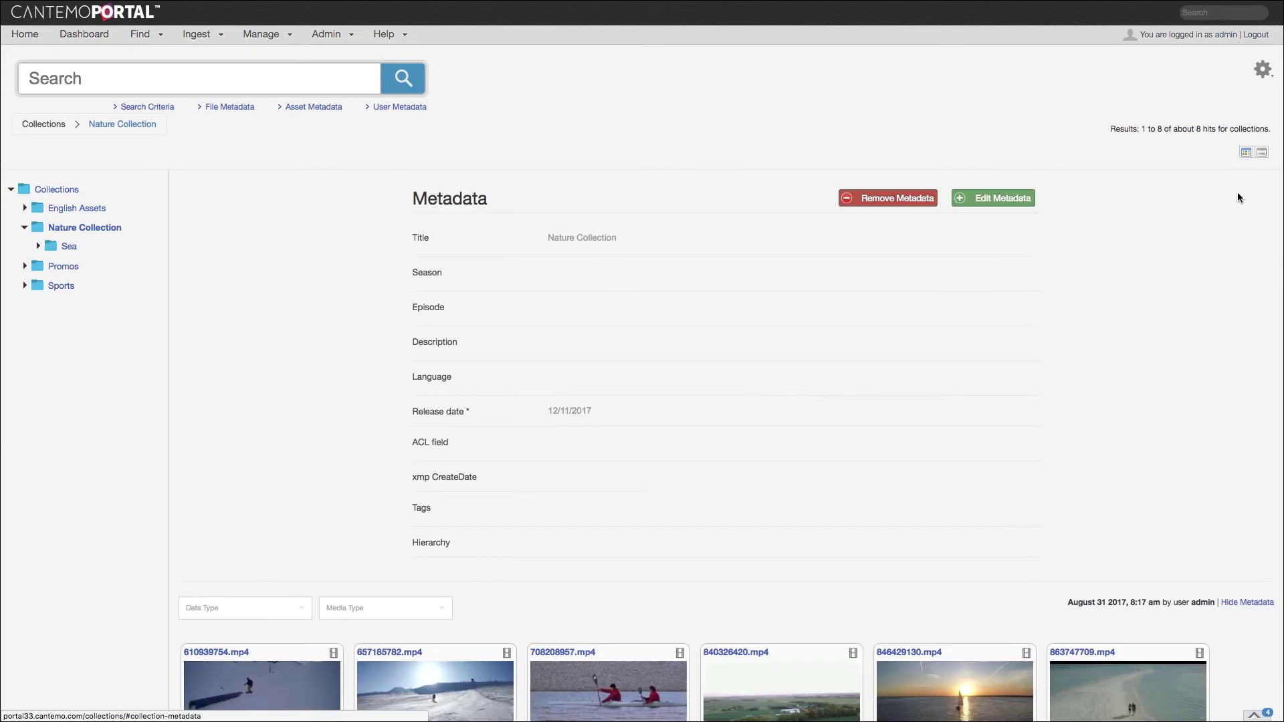
click(984, 198)
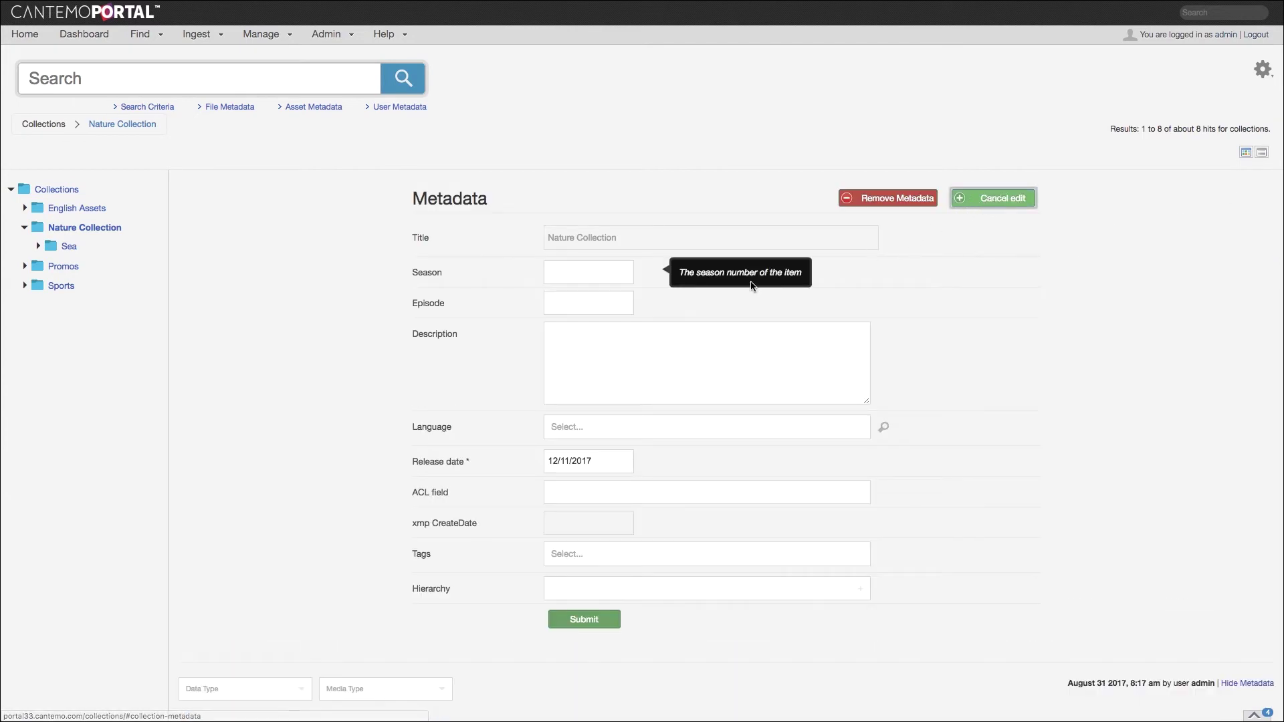
click(576, 303)
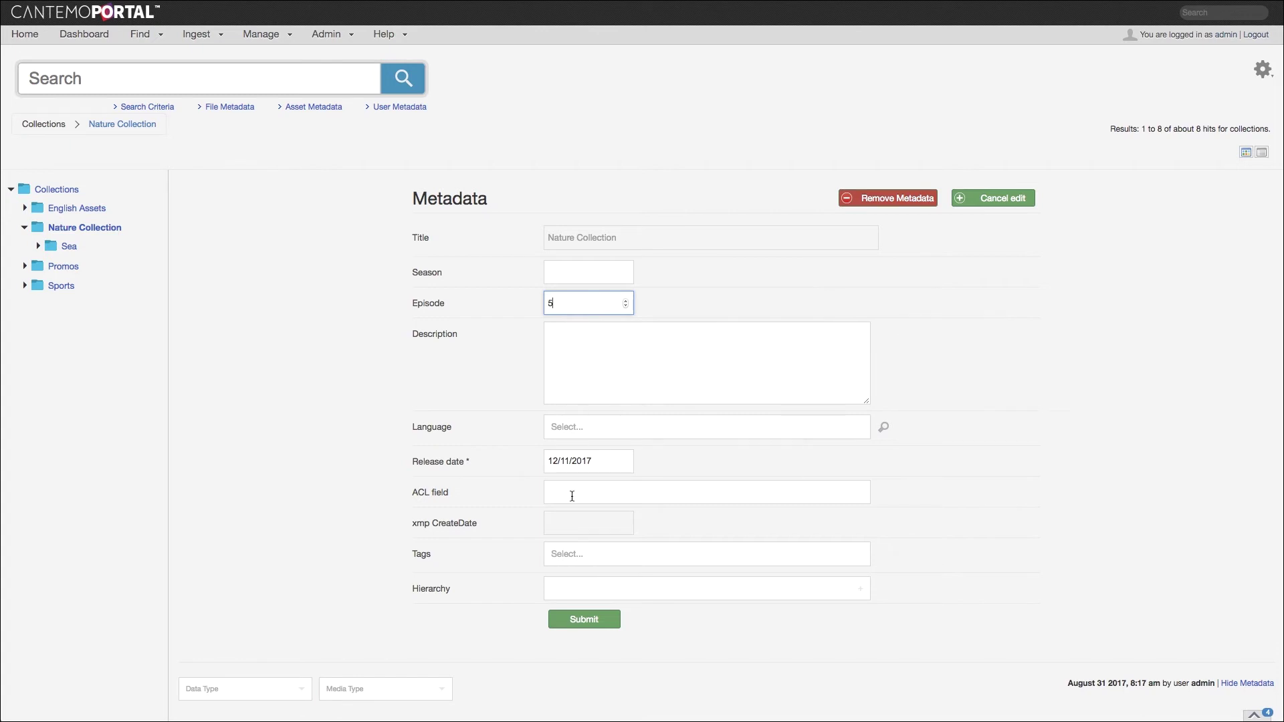
click(581, 621)
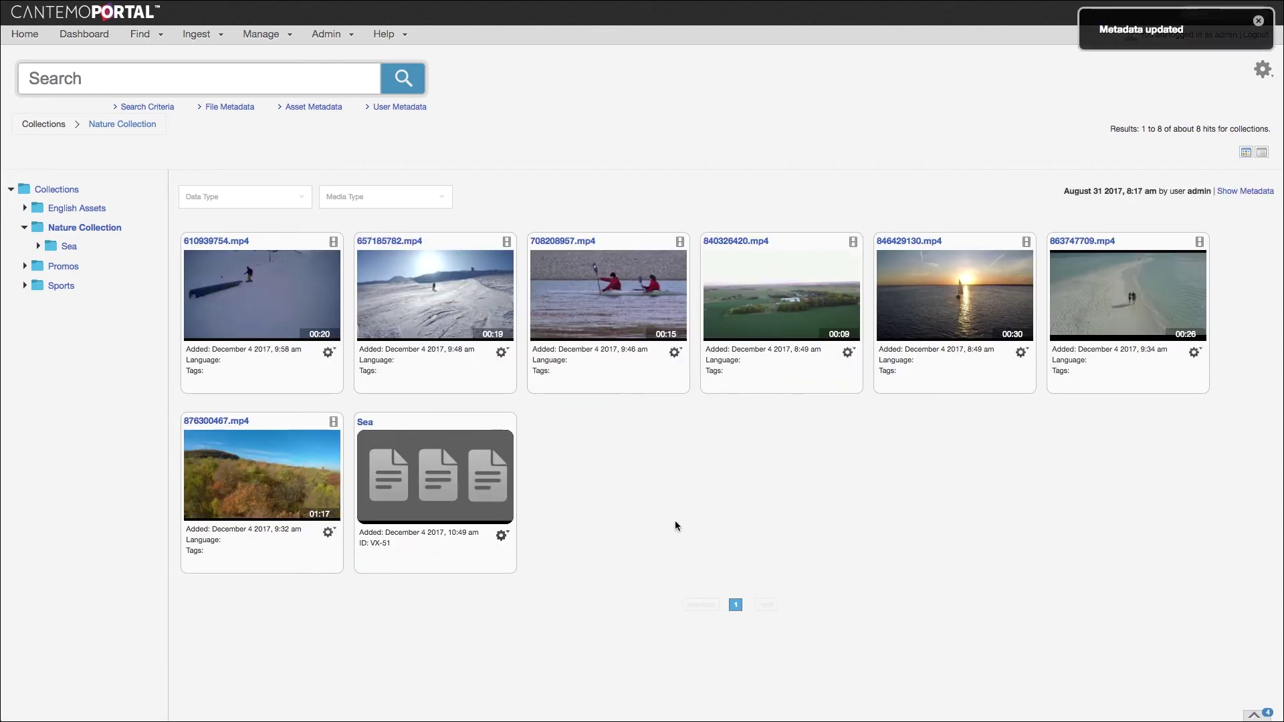
click(910, 243)
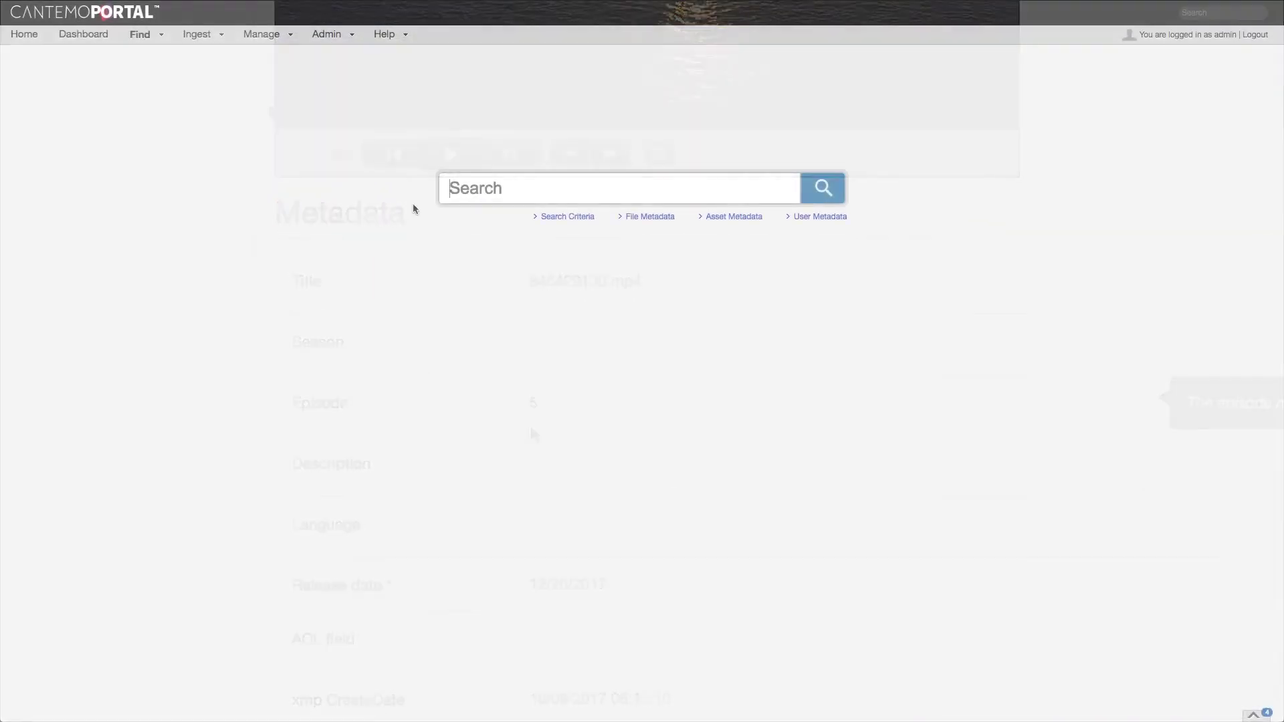
- List the Last 10 Items and select the first four results
click(147, 55)
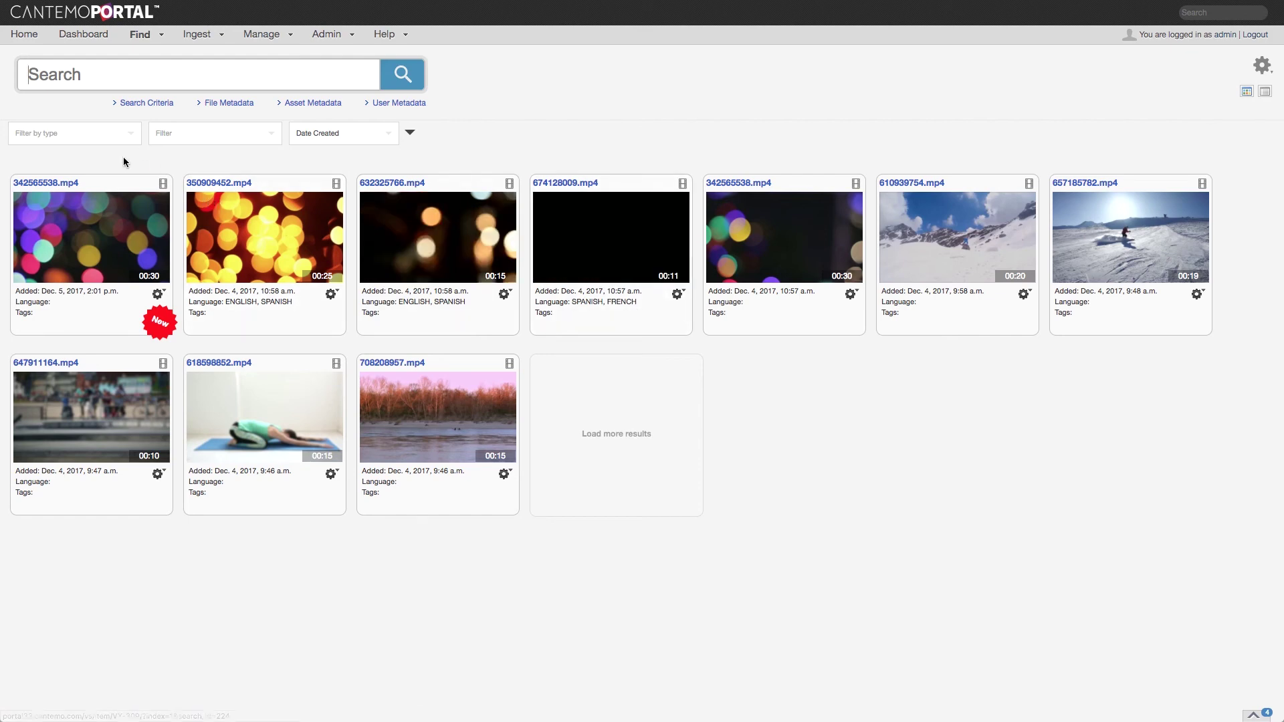
drag(125, 161, 301, 249)
- Open Metadata Batch Update for the first four selected items, keeping the Replace mode
drag(627, 242, 624, 245)
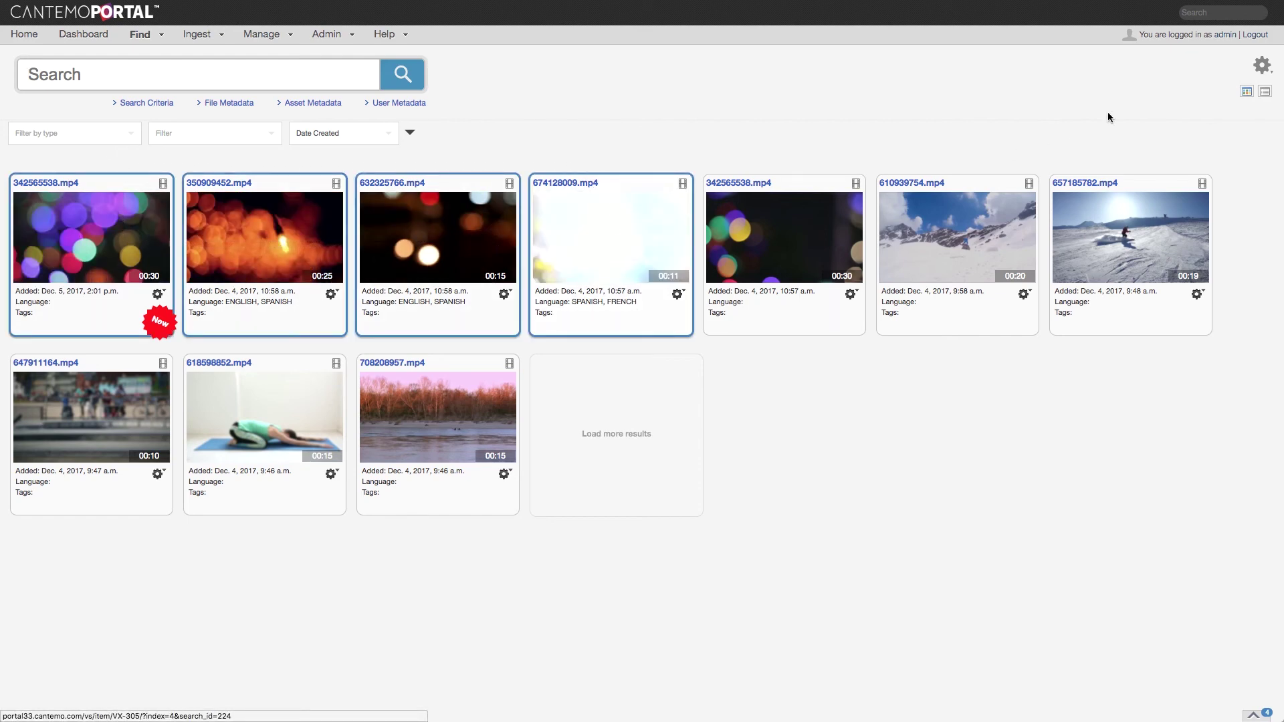
click(1261, 65)
click(1160, 231)
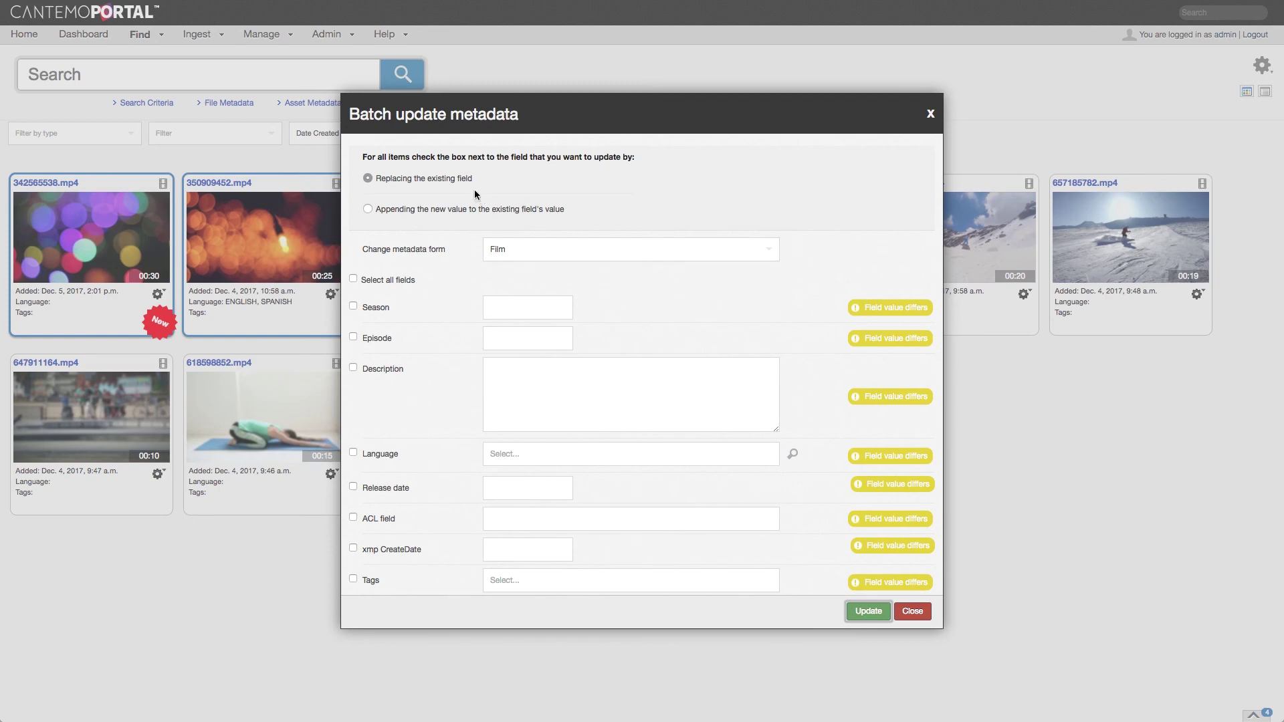
click(369, 210)
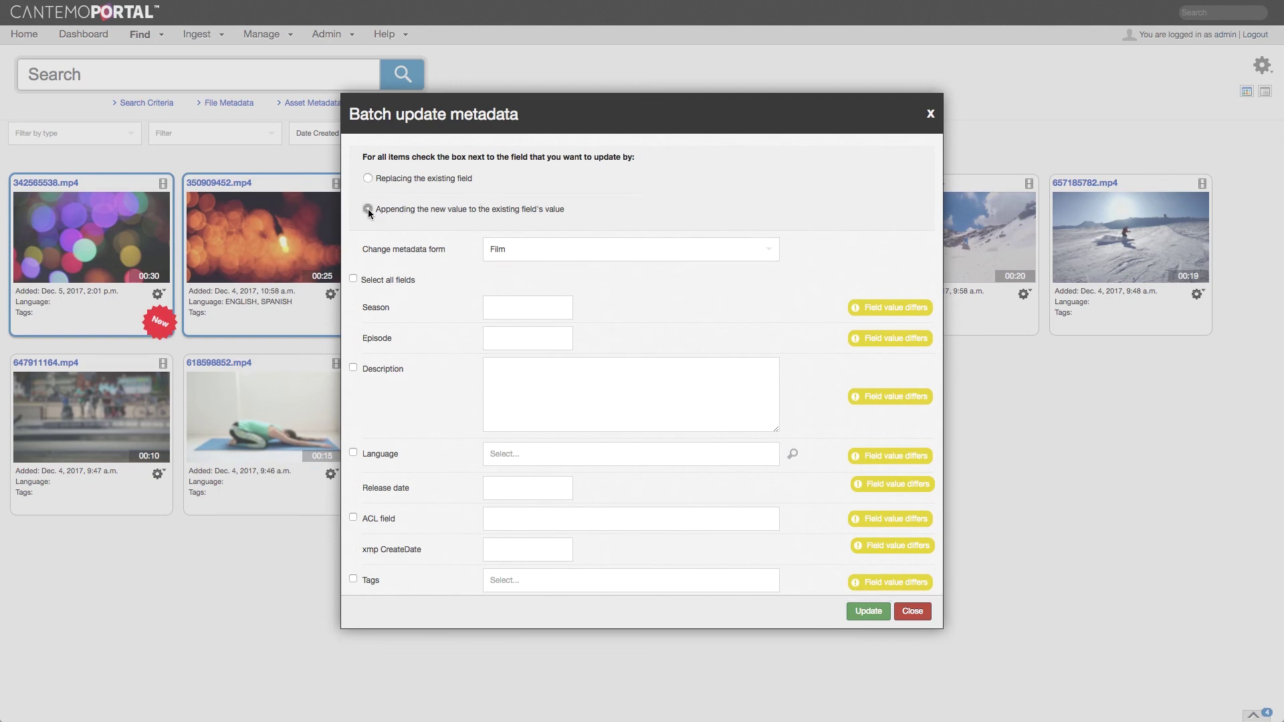
click(368, 179)
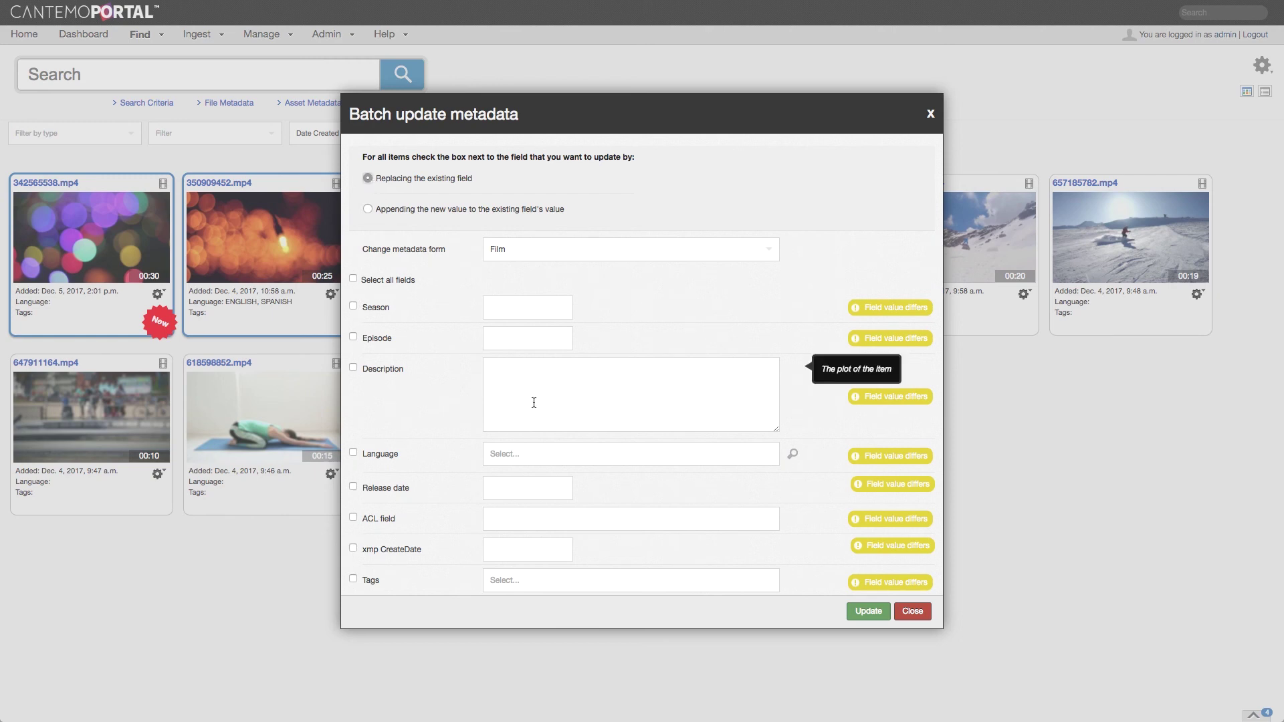
- Set Language to AFRIKAANS and Release date to 12/08/2017, then apply the update
click(513, 454)
click(519, 540)
click(523, 489)
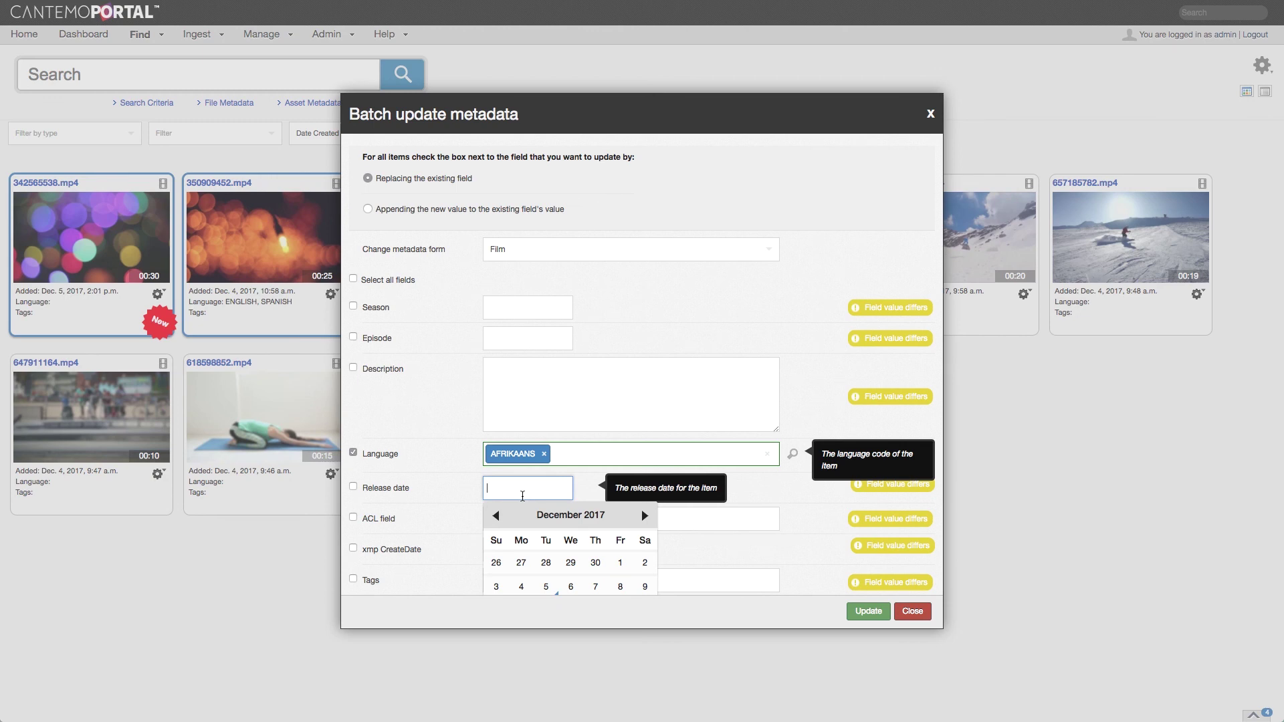
click(563, 584)
scroll(563, 584, down, 1)
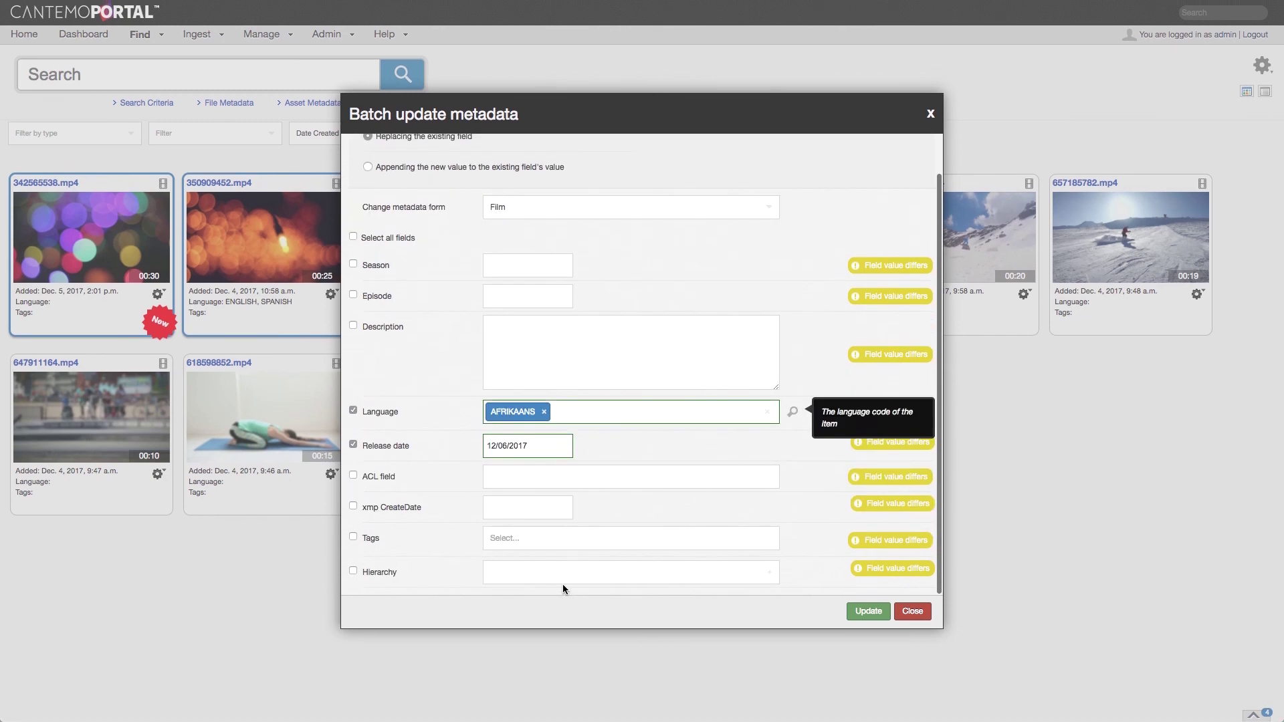
click(865, 615)
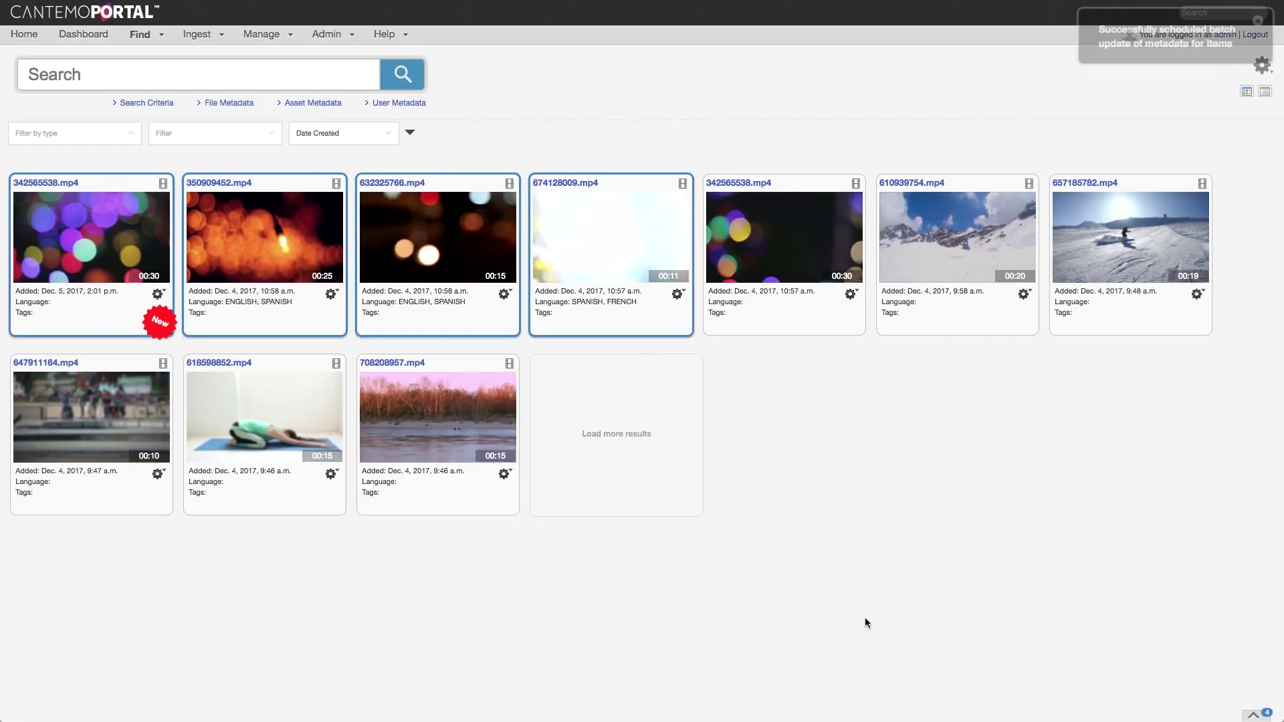